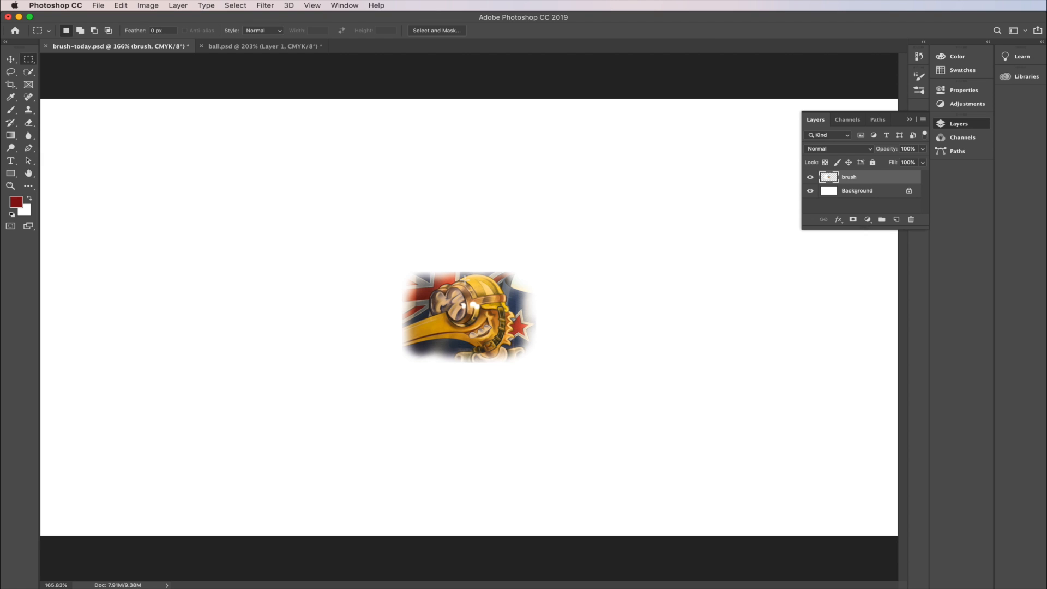
Lasso and delete the stray white strokes around the artwork on the brush layer, hiding the Background during the cleanup
left_click(810, 191)
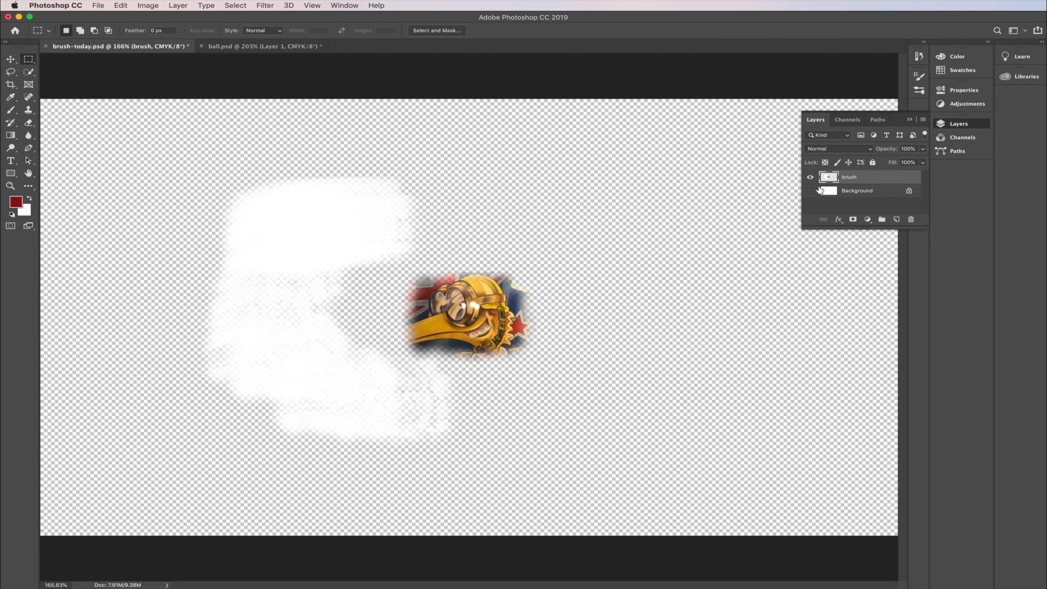
left_click(810, 177)
left_click(811, 177)
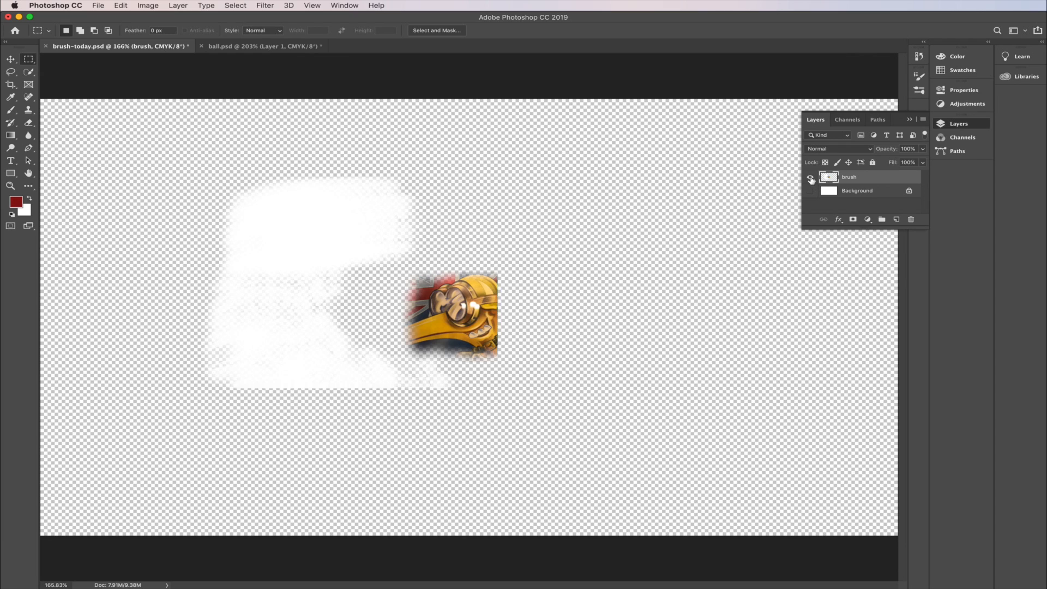
left_click(11, 71)
mouse_move(456, 365)
left_mouse_down()
mouse_move(387, 356)
mouse_move(358, 312)
mouse_move(376, 282)
mouse_move(430, 244)
mouse_move(435, 185)
mouse_move(396, 161)
mouse_move(218, 162)
mouse_move(148, 320)
mouse_move(227, 435)
mouse_move(329, 482)
mouse_move(482, 455)
mouse_move(450, 363)
left_mouse_up()
key("Delete")
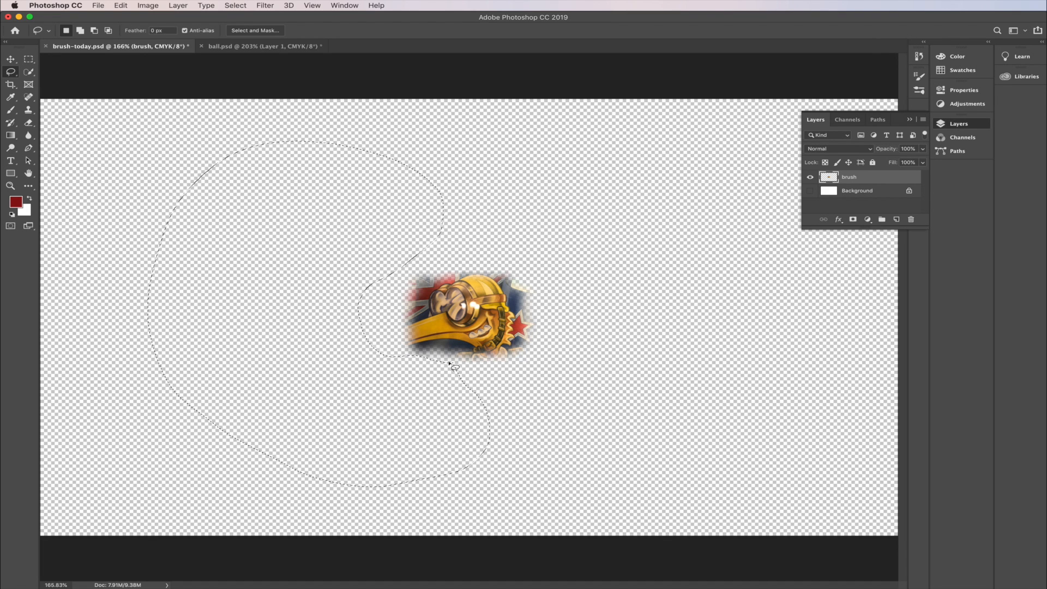
left_click(450, 363)
left_click(810, 191)
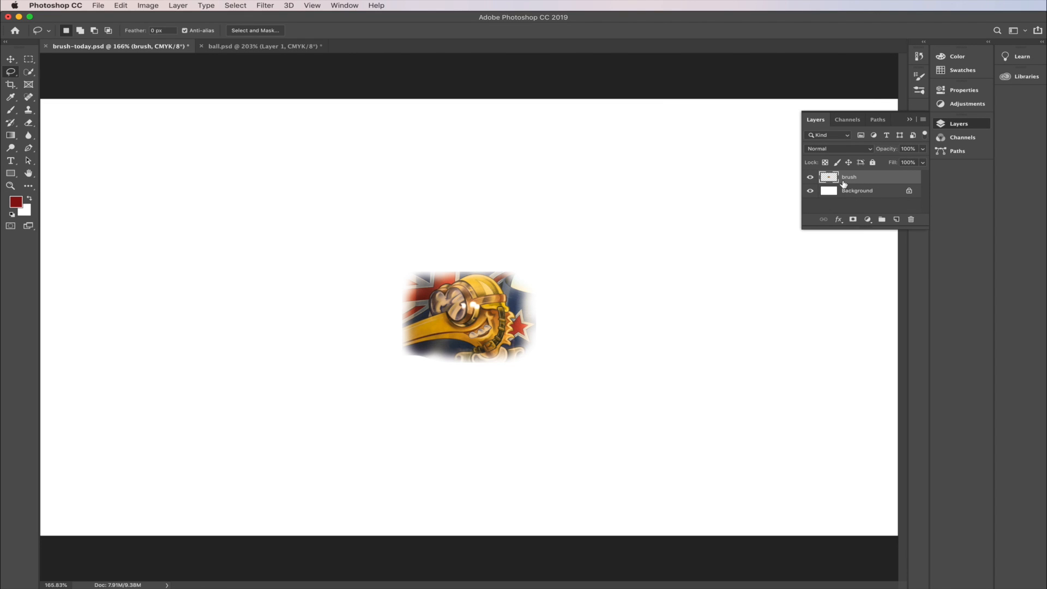
Select the character artwork with a rectangular marquee and define it as a brush preset named "k"
left_click(30, 60)
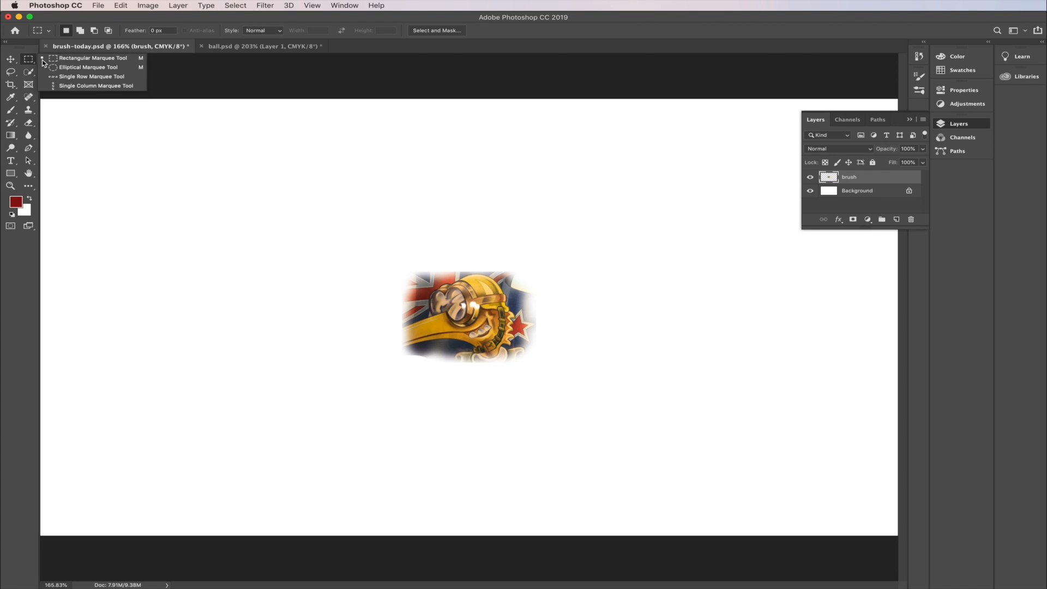
left_click(388, 261)
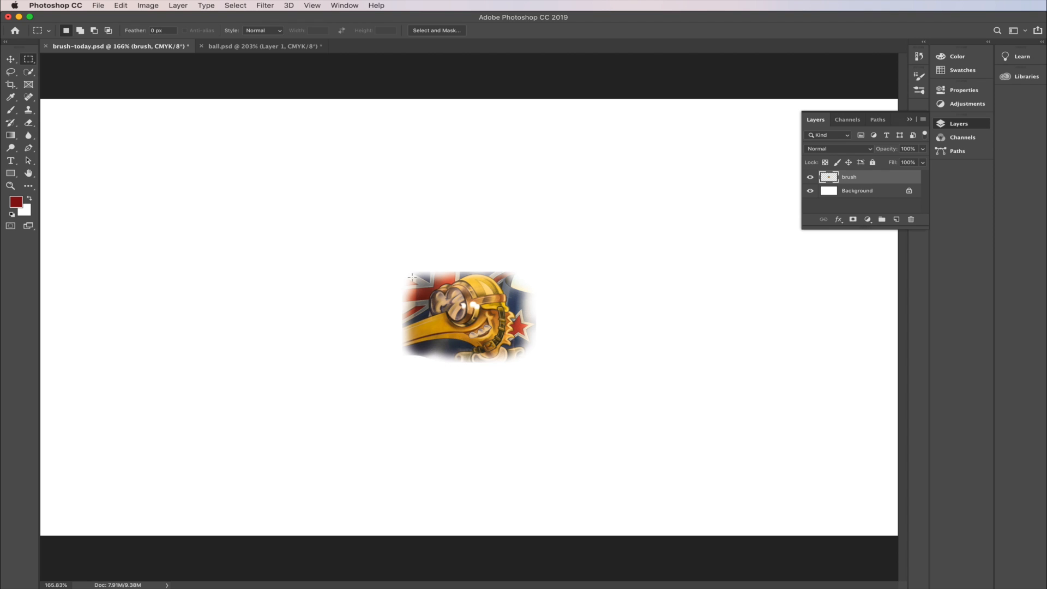
left_click_drag(387, 262, 556, 374)
left_click(121, 6)
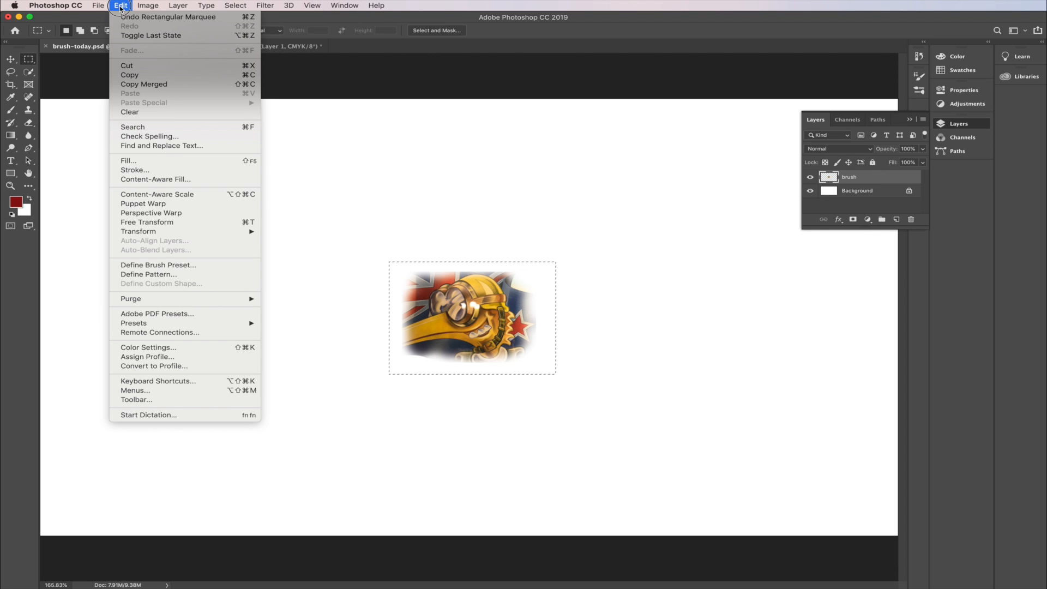
left_click(174, 266)
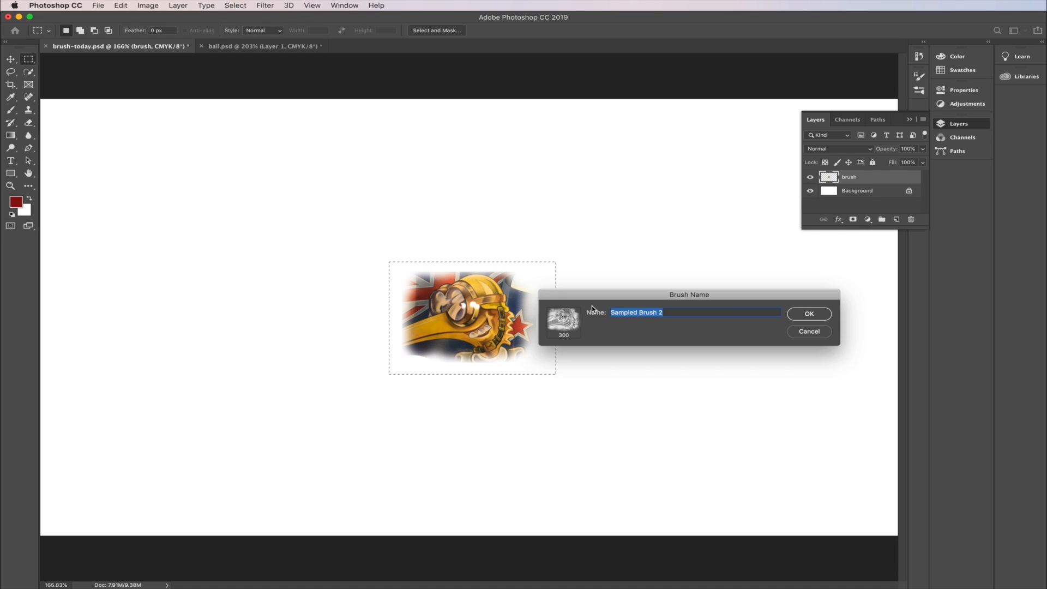
type("k")
left_click(812, 315)
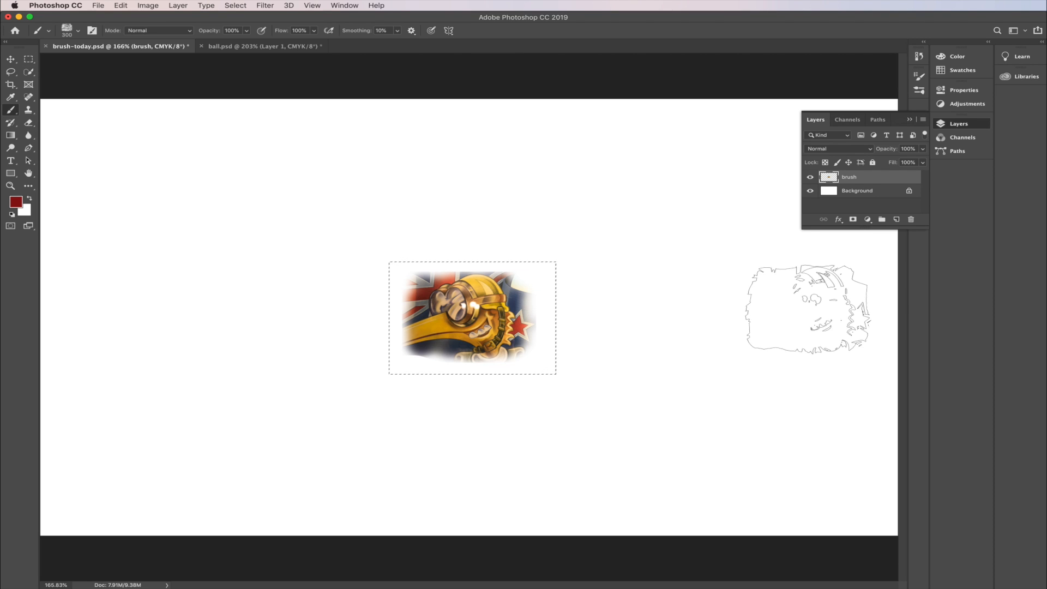
Set the foreground colour to red #cc2727 and add a new layer above the brush layer
left_click(15, 203)
left_click(662, 287)
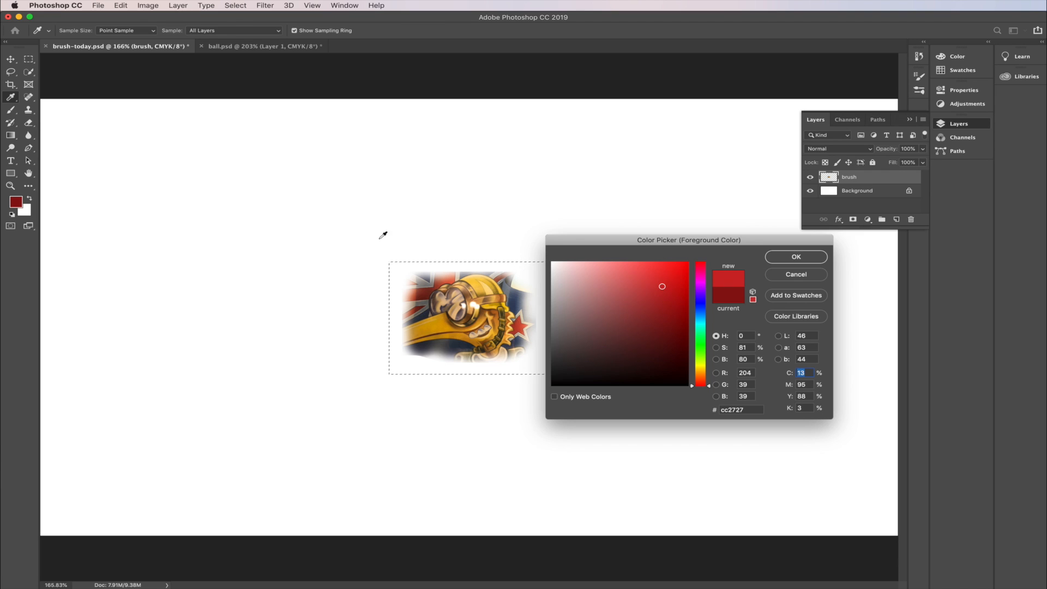
left_click(796, 258)
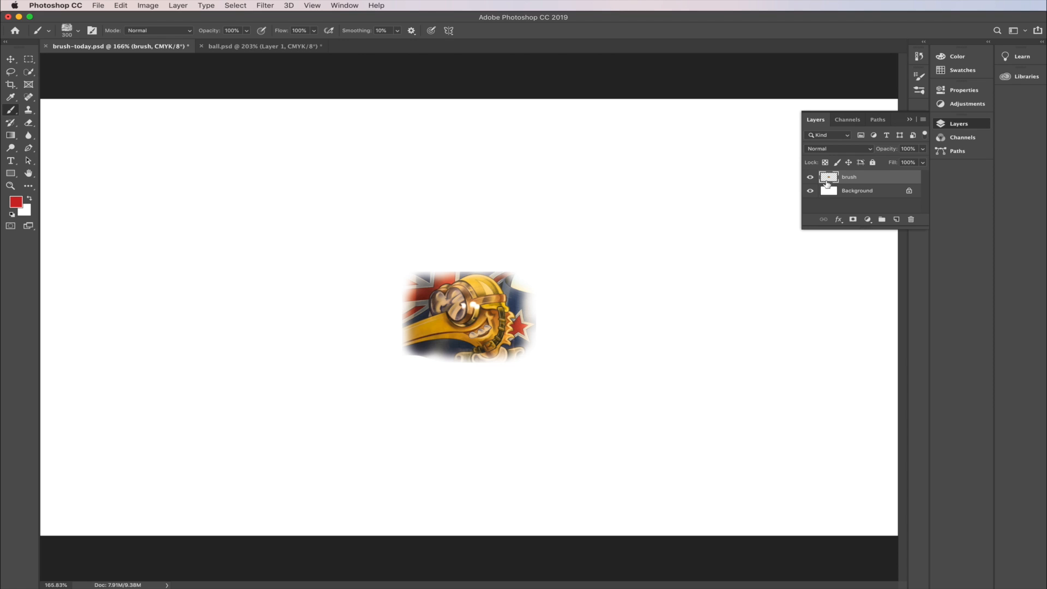
left_click(896, 218)
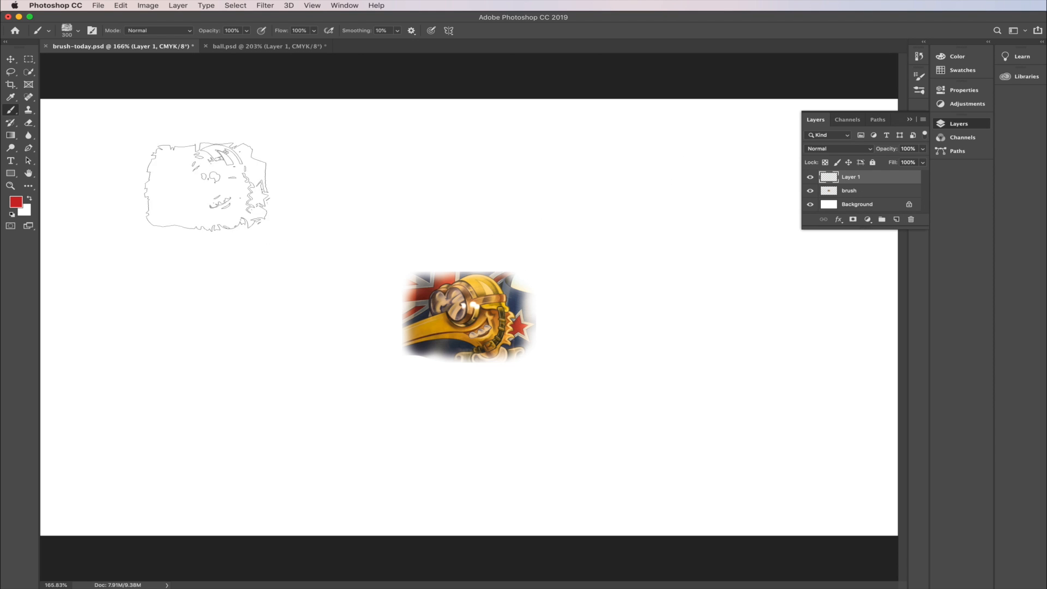
Stamp the custom brush in red four times across the upper canvas and once beside the original artwork
left_click(207, 212)
left_click(303, 199)
left_click(382, 191)
left_click(454, 182)
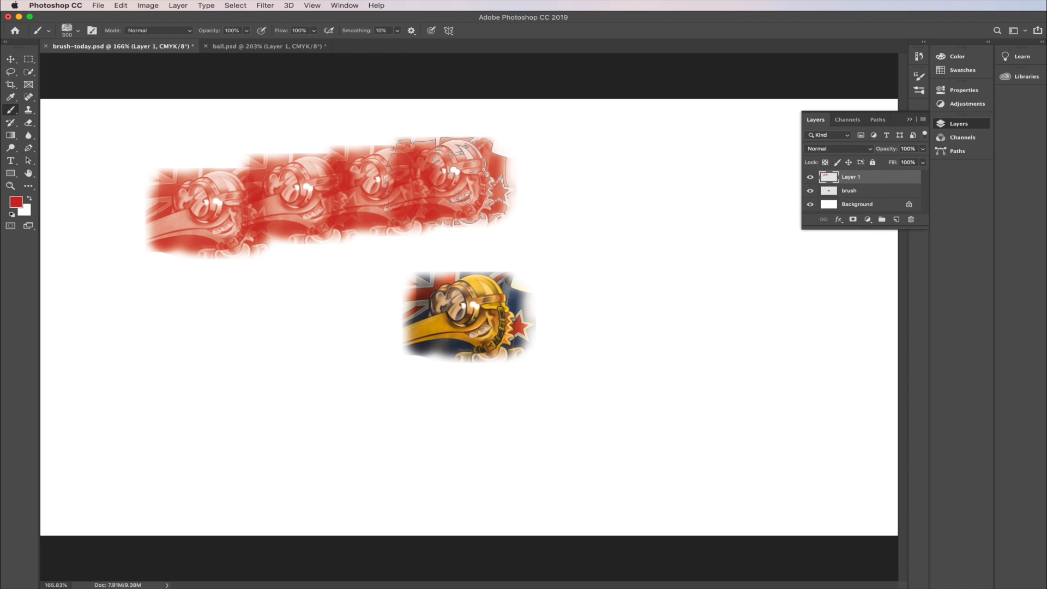
left_click(284, 316)
Change the foreground colour to blue #2742cc and stamp the brush in a curve around the right and lower canvas
left_click(15, 202)
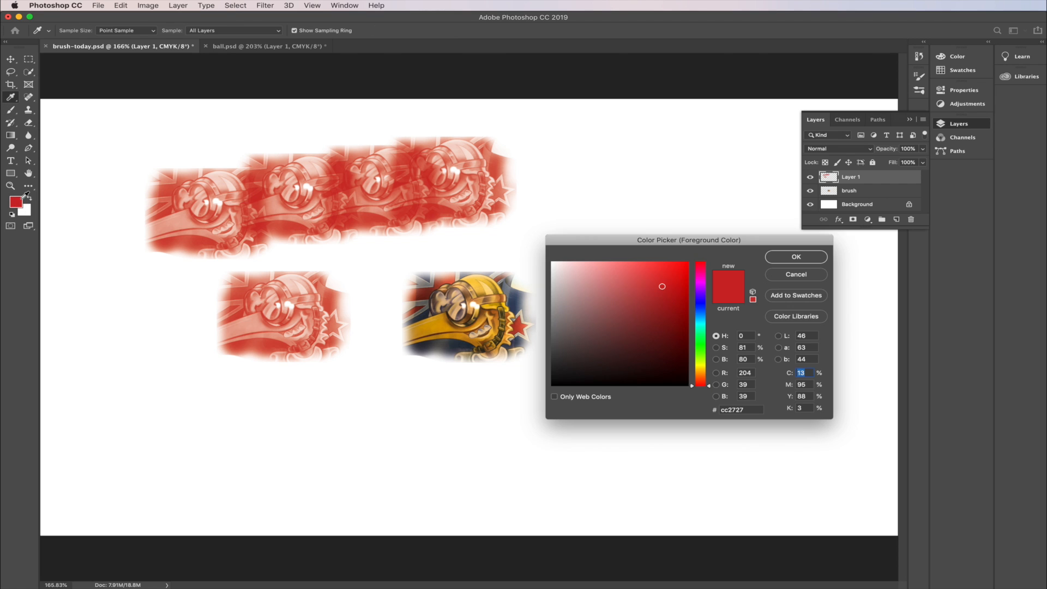
left_click(701, 307)
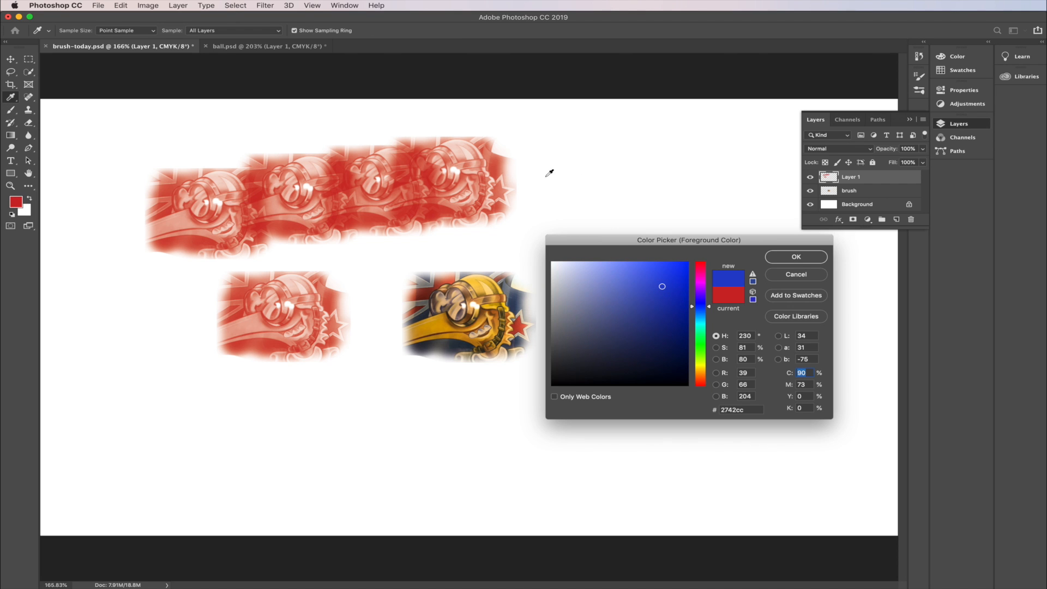
left_click(796, 257)
left_click(542, 197)
left_click(643, 226)
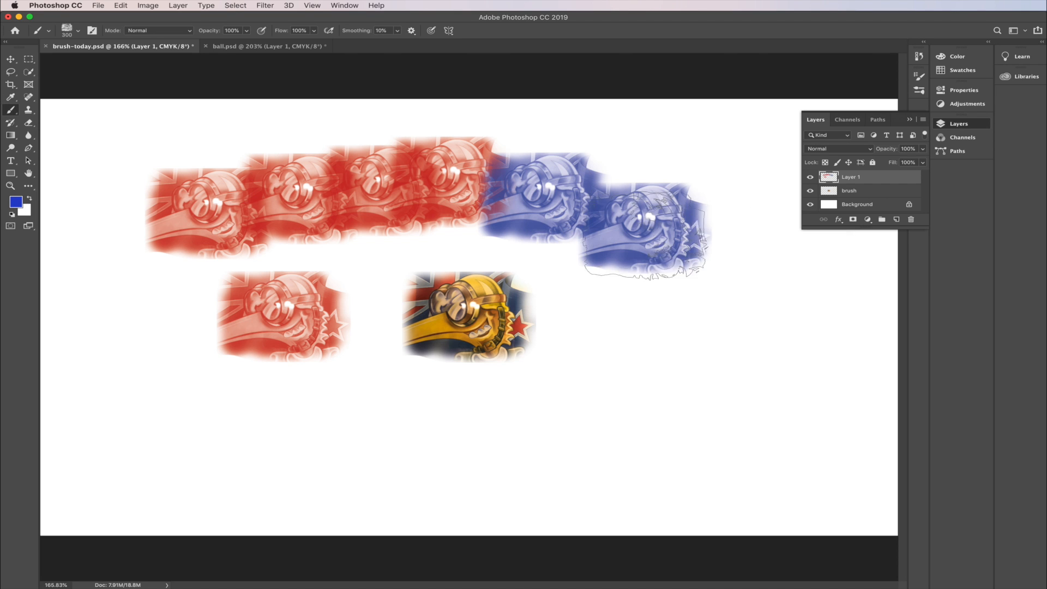
left_click(712, 286)
mouse_move(729, 312)
left_mouse_down()
mouse_move(737, 375)
mouse_move(691, 409)
mouse_move(480, 455)
left_mouse_up()
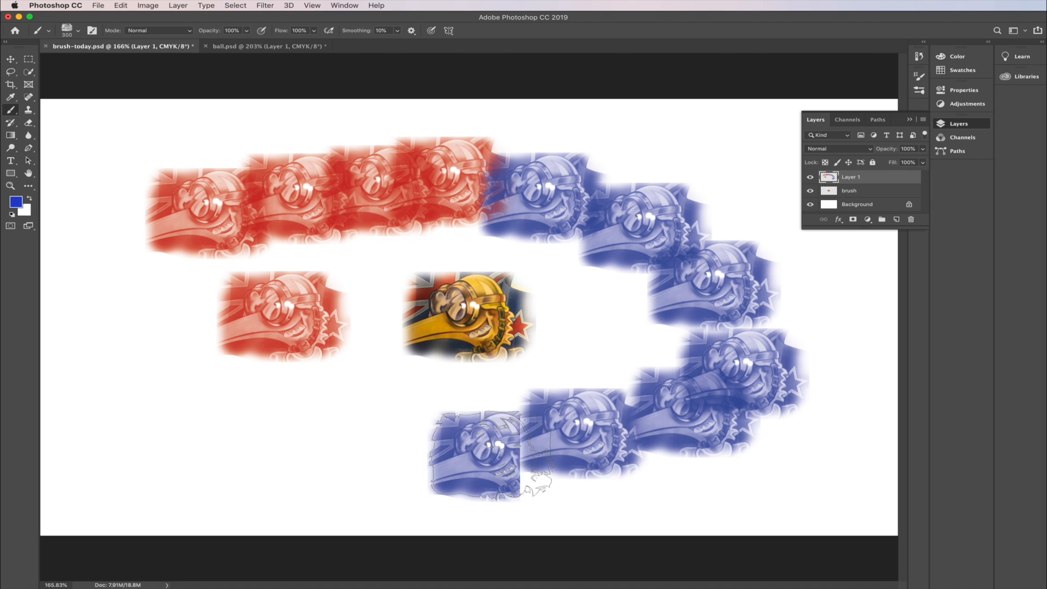
left_click_drag(392, 462, 319, 463)
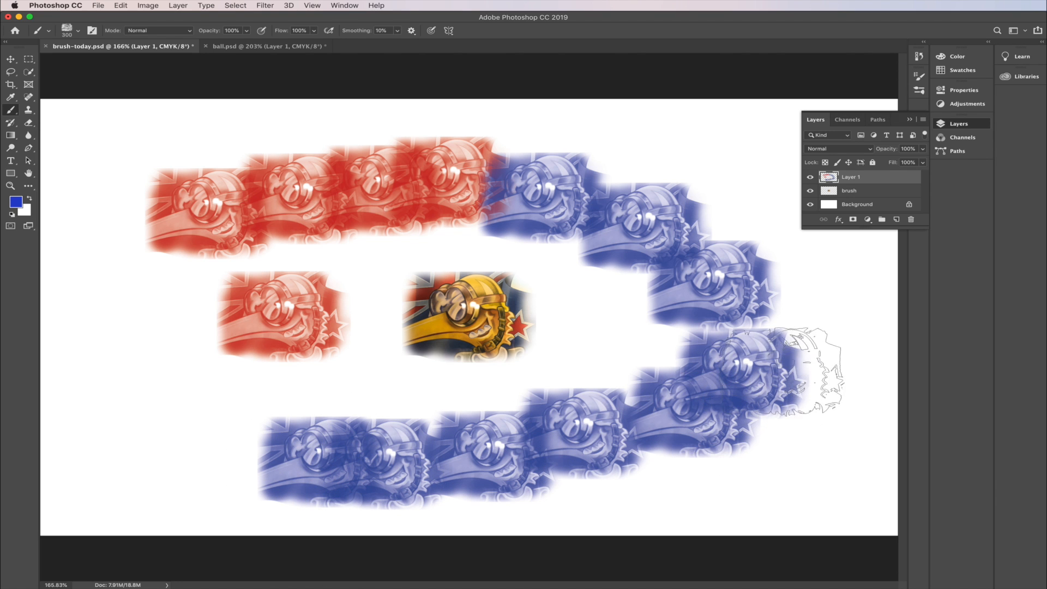
Paint overlapping blue strokes into a solid area on the right, and stamp the brush over it twice in white
left_click(806, 338)
mouse_move(757, 269)
left_mouse_down()
mouse_move(698, 334)
mouse_move(717, 364)
mouse_move(659, 376)
left_mouse_up()
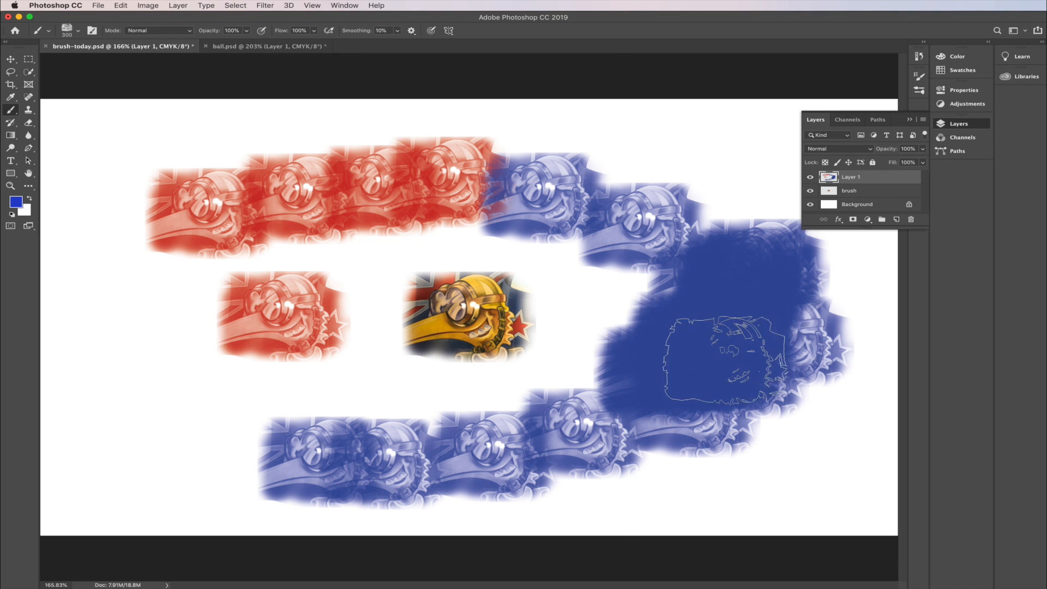
left_click(30, 199)
left_click(709, 362)
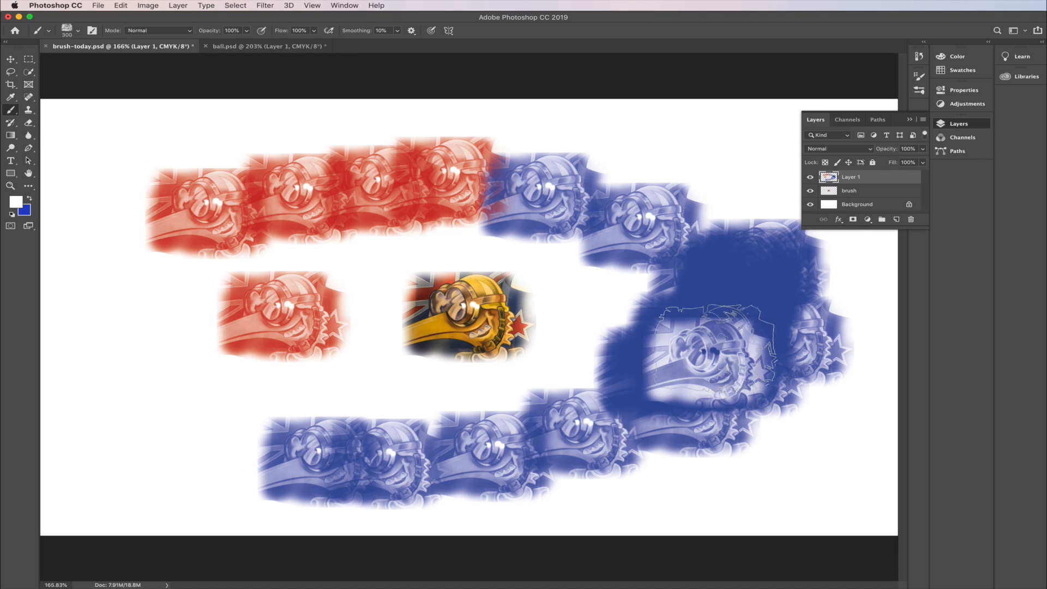
left_click(742, 297)
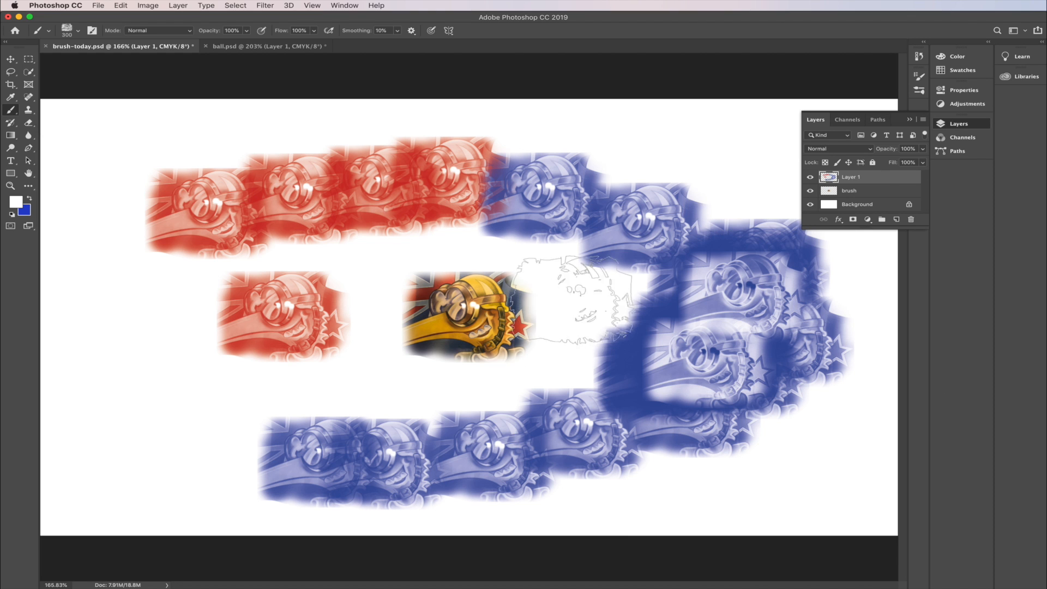
Delete Layer 1 with all the test brush stamps
left_click(873, 178)
left_click_drag(873, 179, 911, 219)
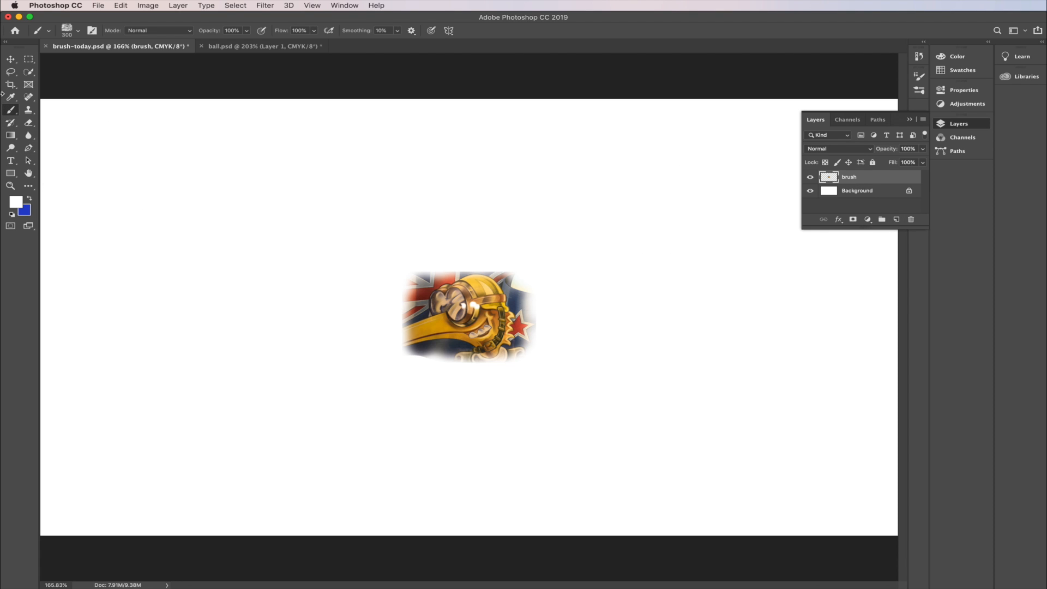
Select the character artwork with a rectangular marquee, define it as a pattern named "kiwi 2", and clear the selection
left_click(29, 59)
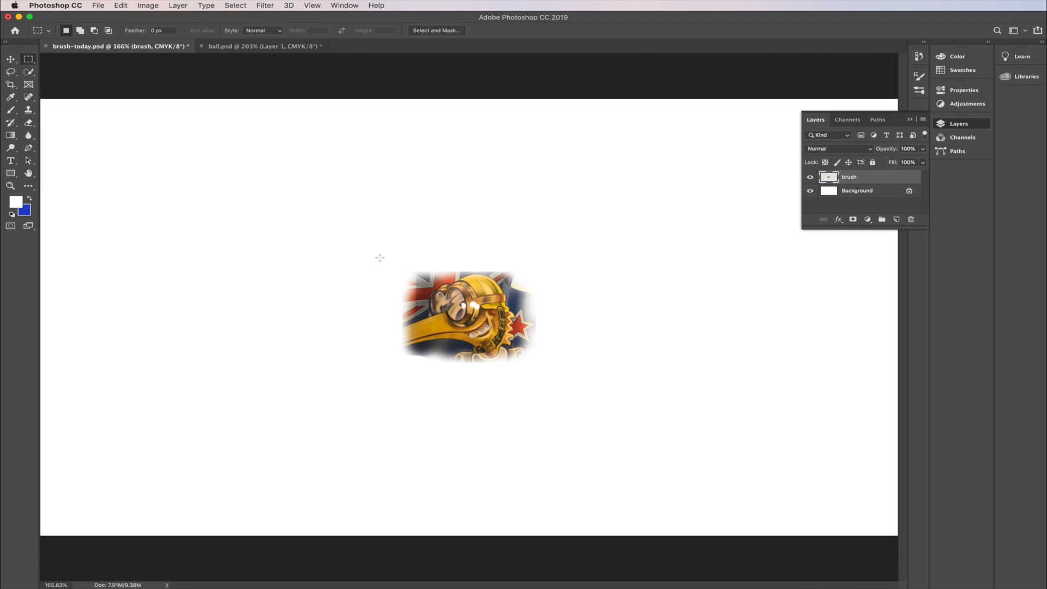
left_click_drag(391, 259, 550, 382)
left_click(120, 6)
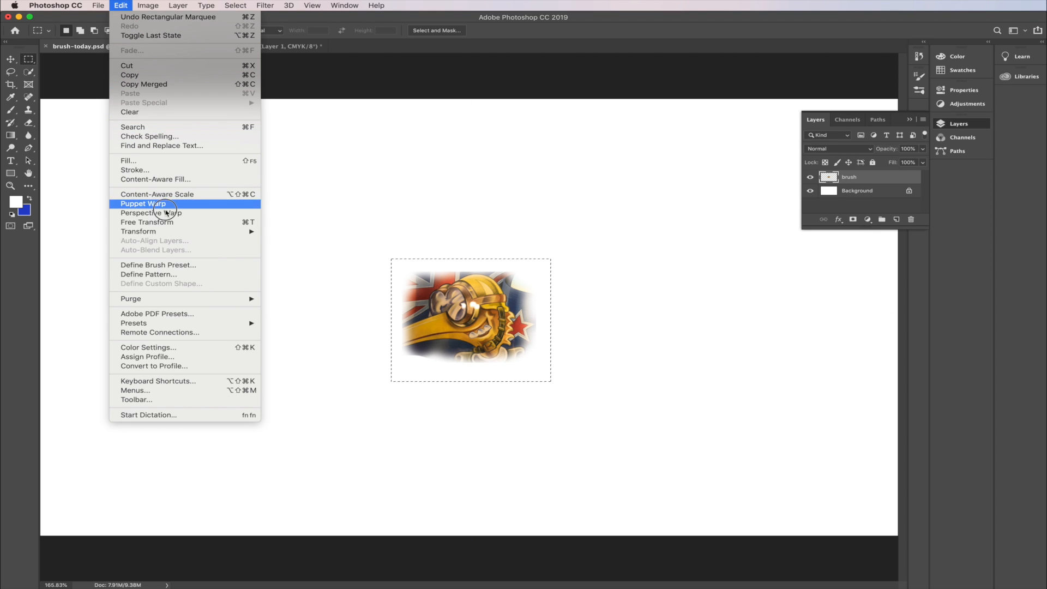
left_click(140, 274)
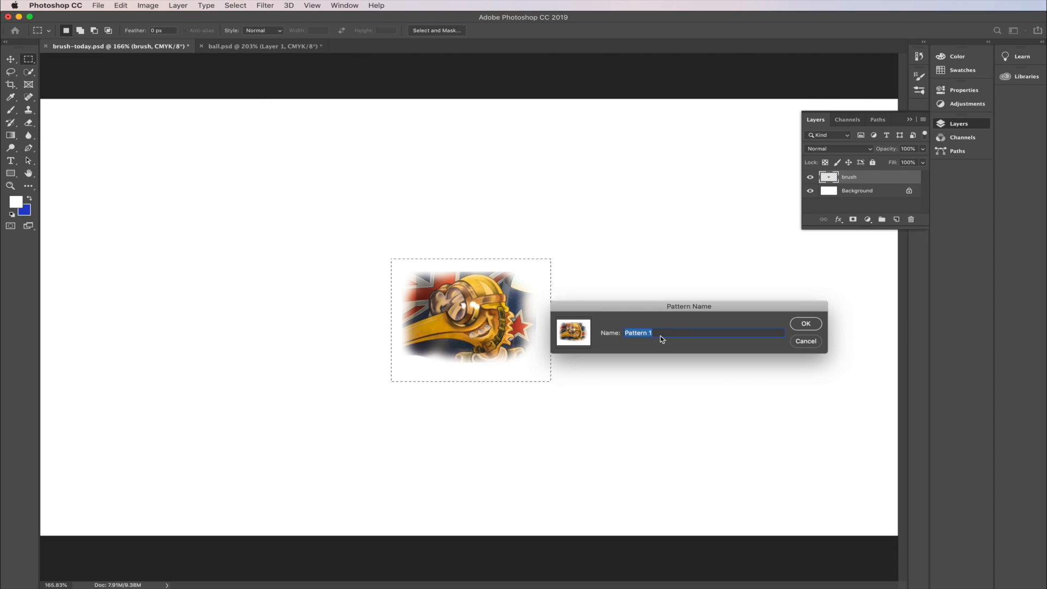
type("kiwi 2")
left_click(806, 324)
key("super+d")
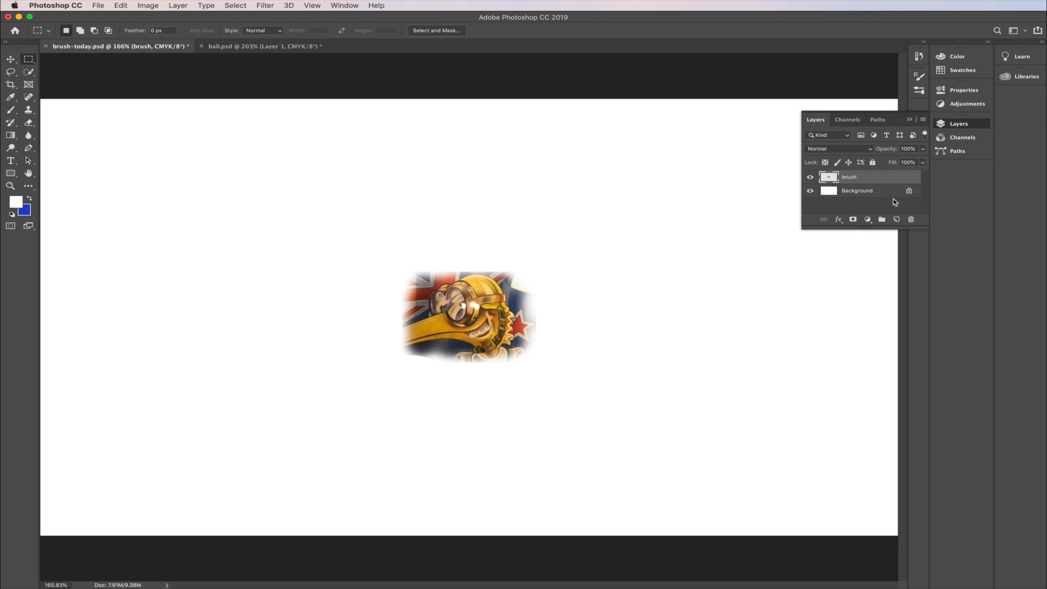
Add a new layer above the brush layer and hide the brush layer
left_click(896, 219)
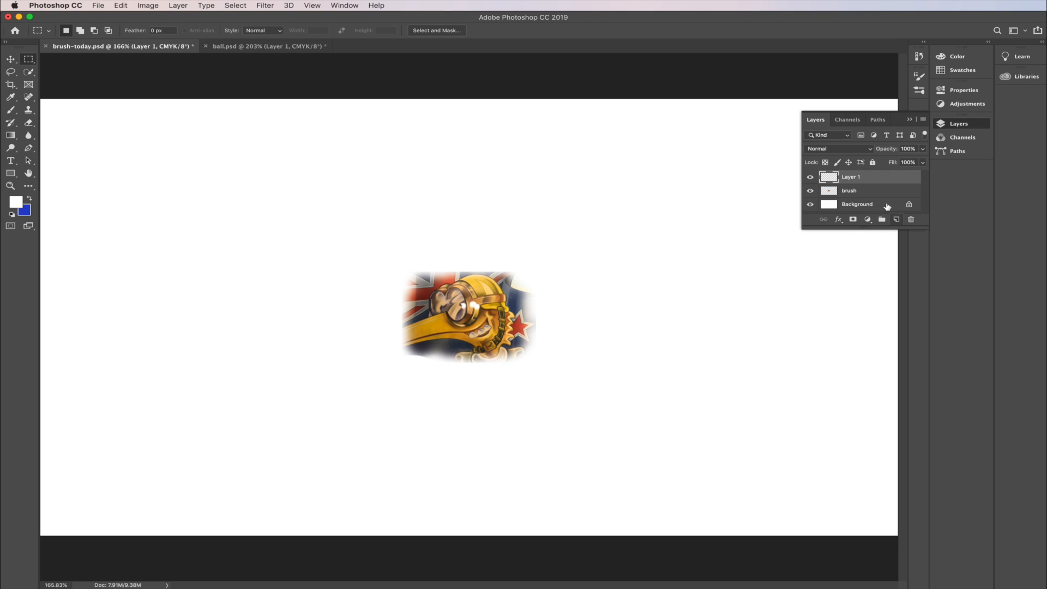
left_click(811, 191)
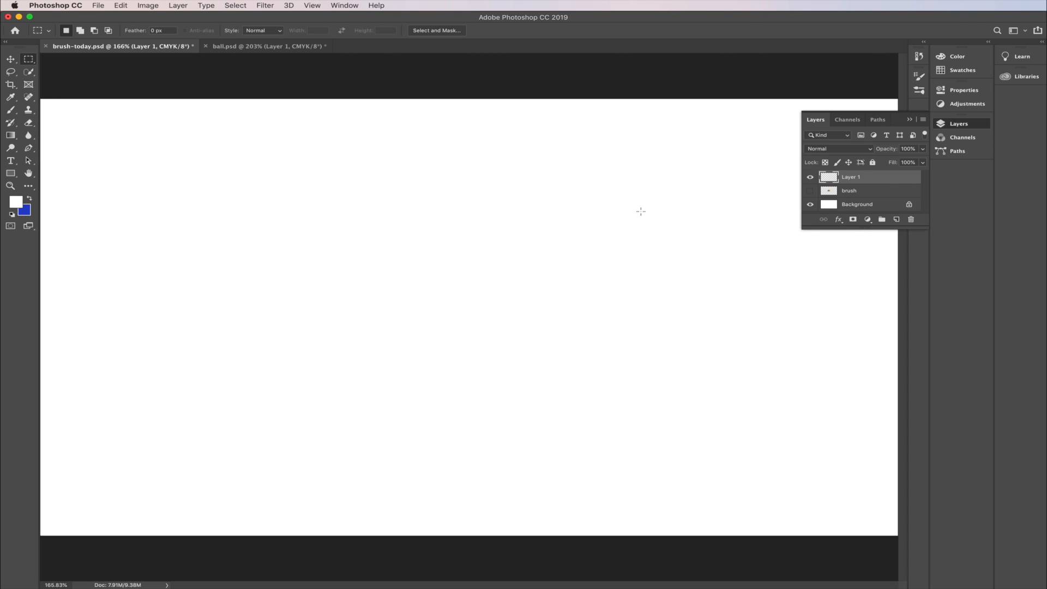
left_click(121, 6)
left_click(362, 163)
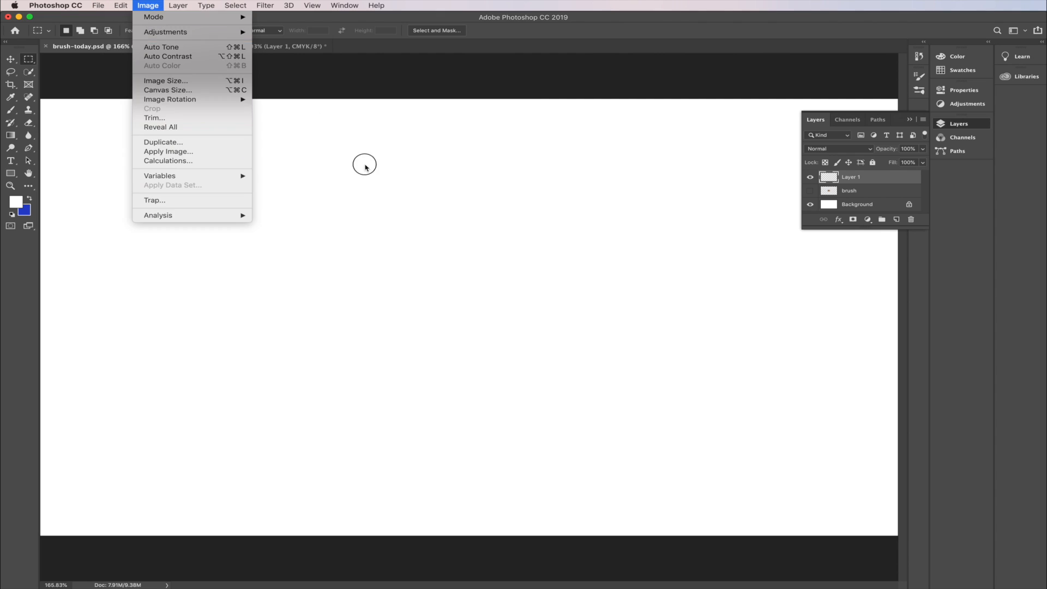
Draw a large rectangular selection across the middle of the canvas and swap the foreground and background colours
left_click(29, 61)
left_click_drag(159, 182, 664, 463)
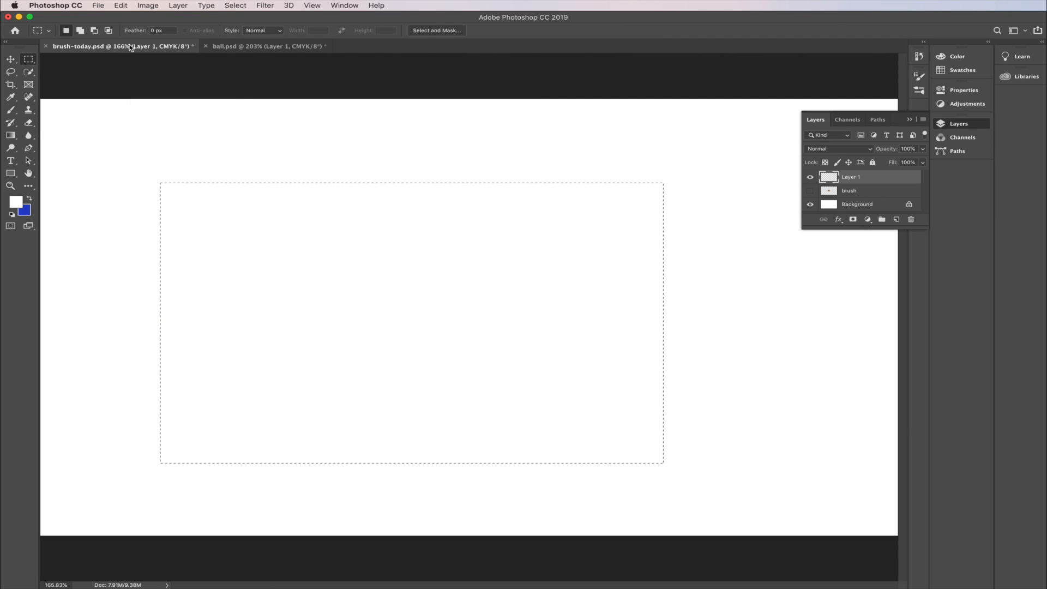
left_click(29, 199)
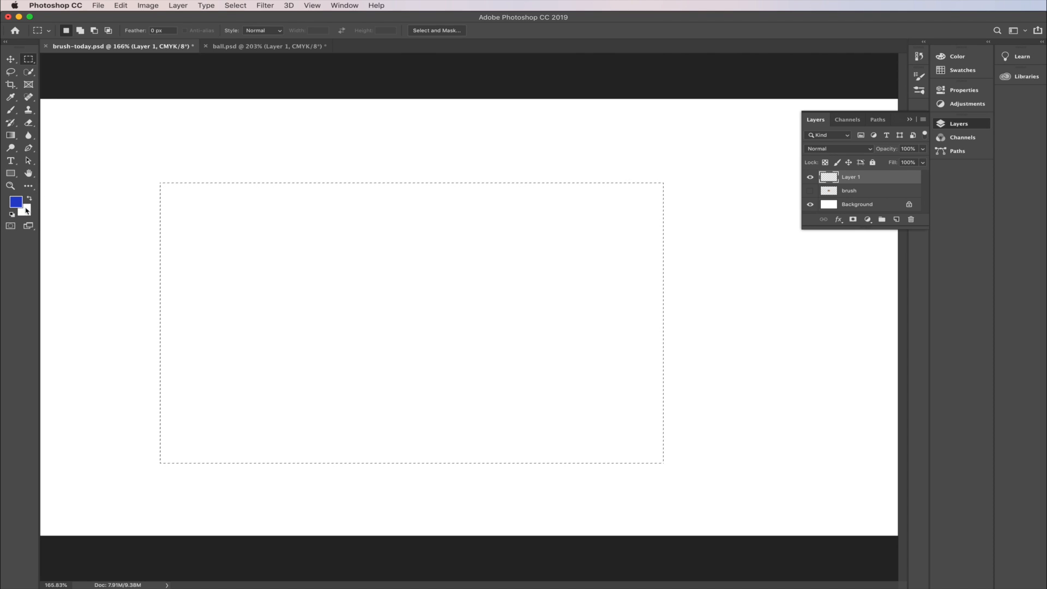
Fill the rectangular selection on Layer 1 with the custom character pattern, using Normal mode at 100% opacity
left_click(122, 7)
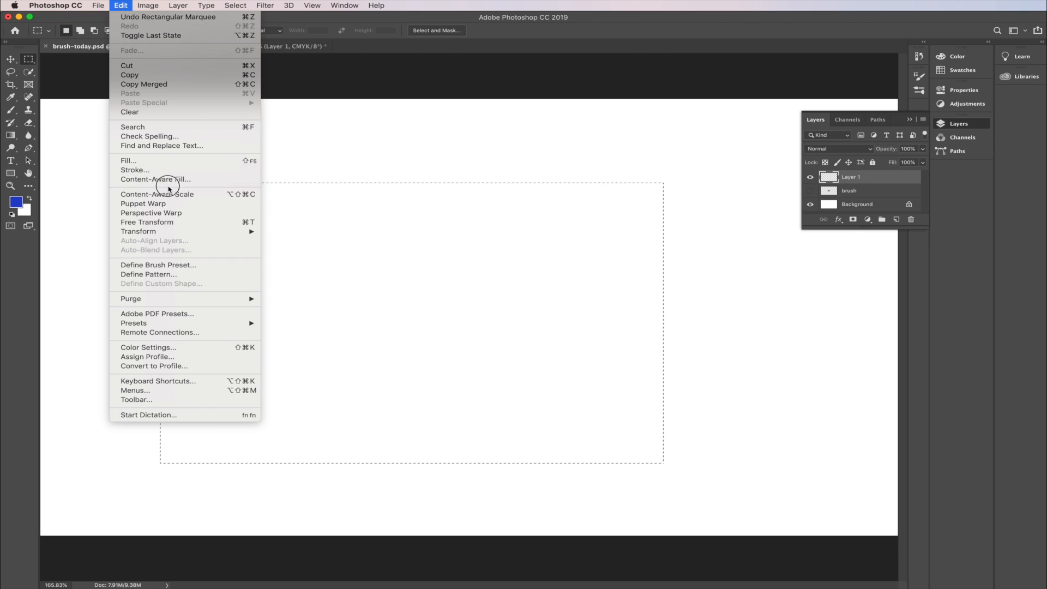
left_click(130, 161)
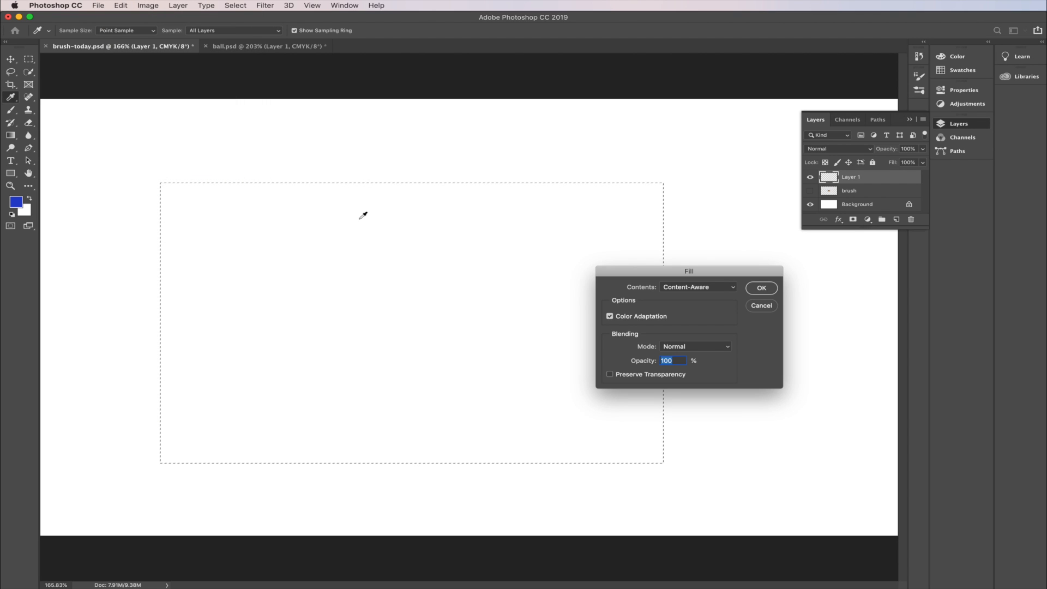
left_click(730, 290)
left_click(688, 297)
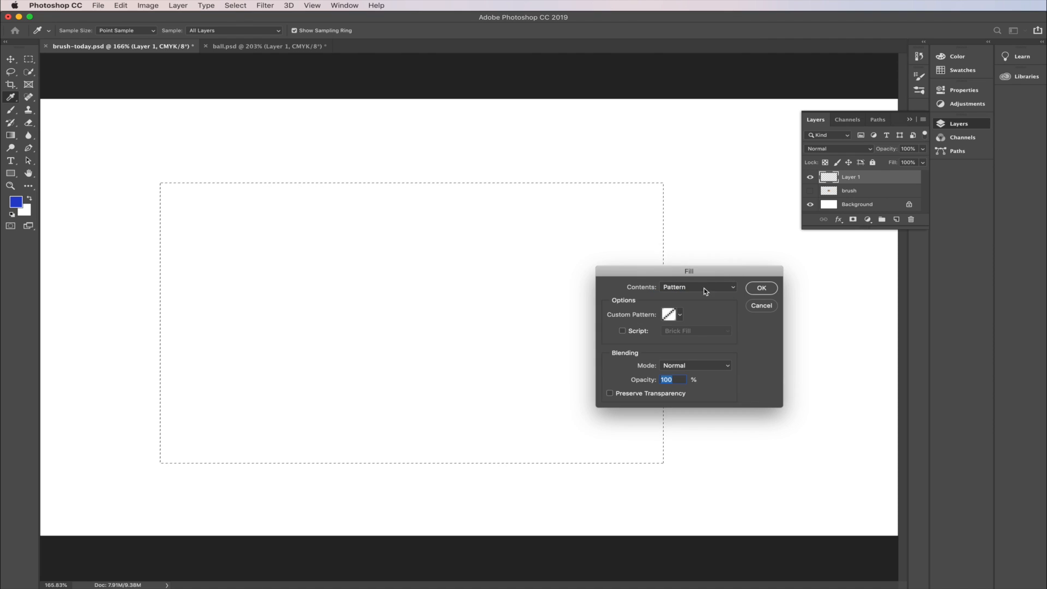
left_click(681, 315)
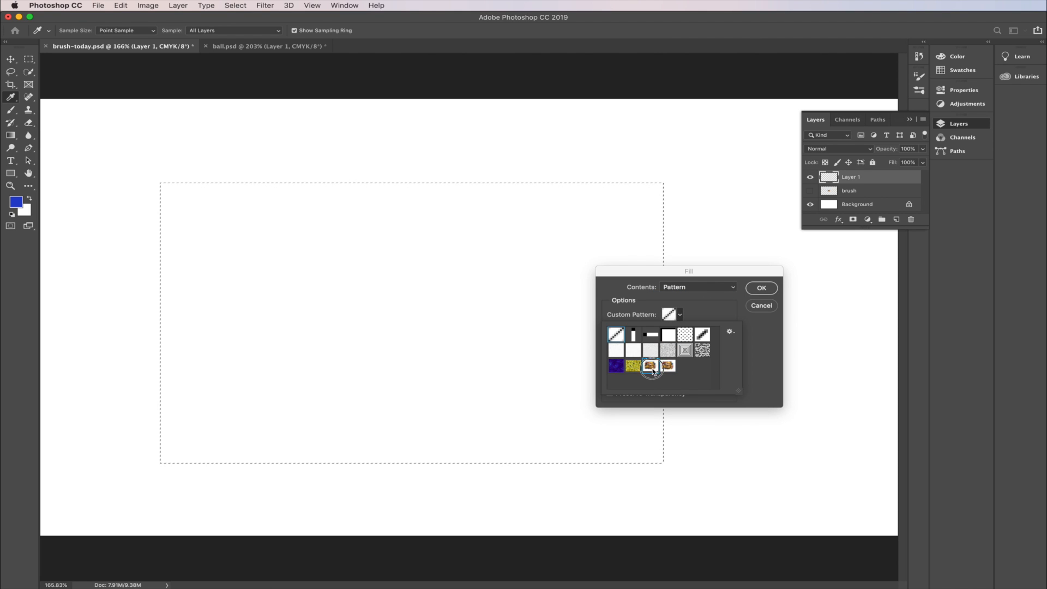
double_click(673, 365)
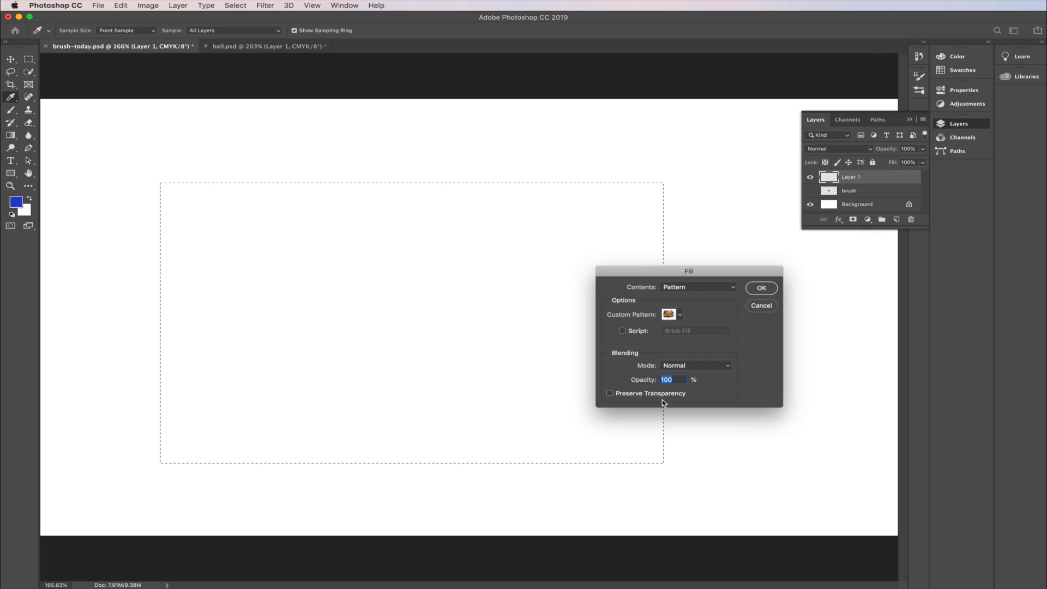
left_click(764, 289)
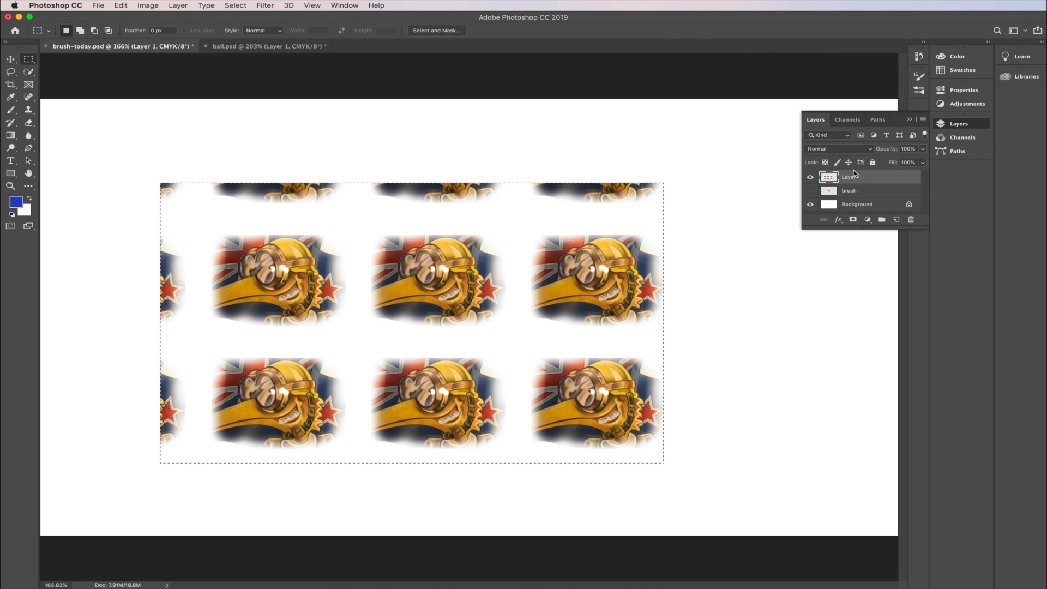
Switch to the ball.psd document and delete Layer 1 with the bush brush strokes
left_click(245, 44)
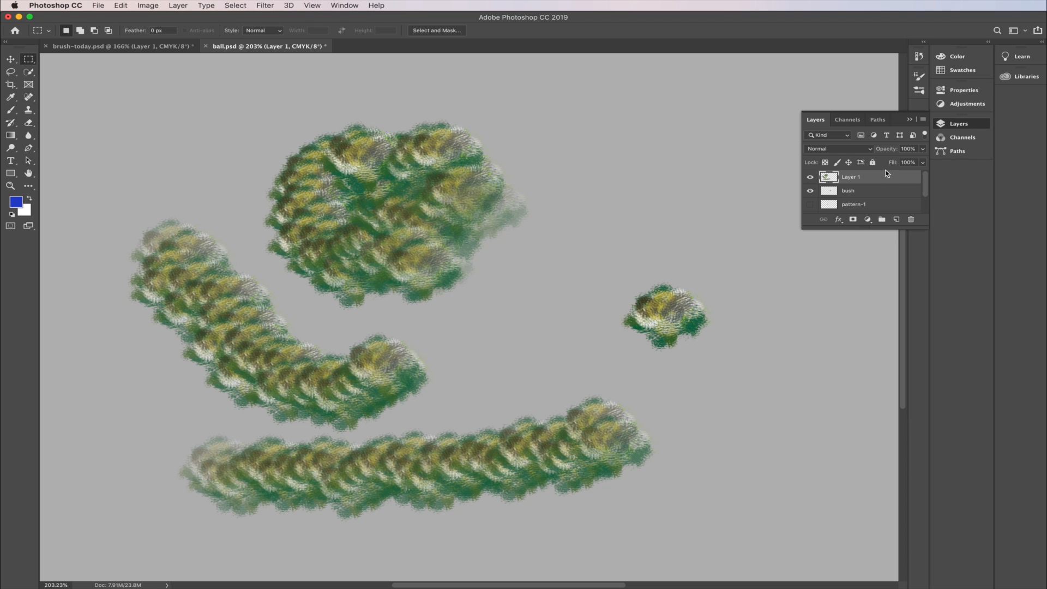
mouse_move(926, 182)
left_mouse_down()
mouse_move(925, 194)
mouse_move(925, 172)
mouse_move(873, 183)
mouse_move(913, 218)
left_mouse_up()
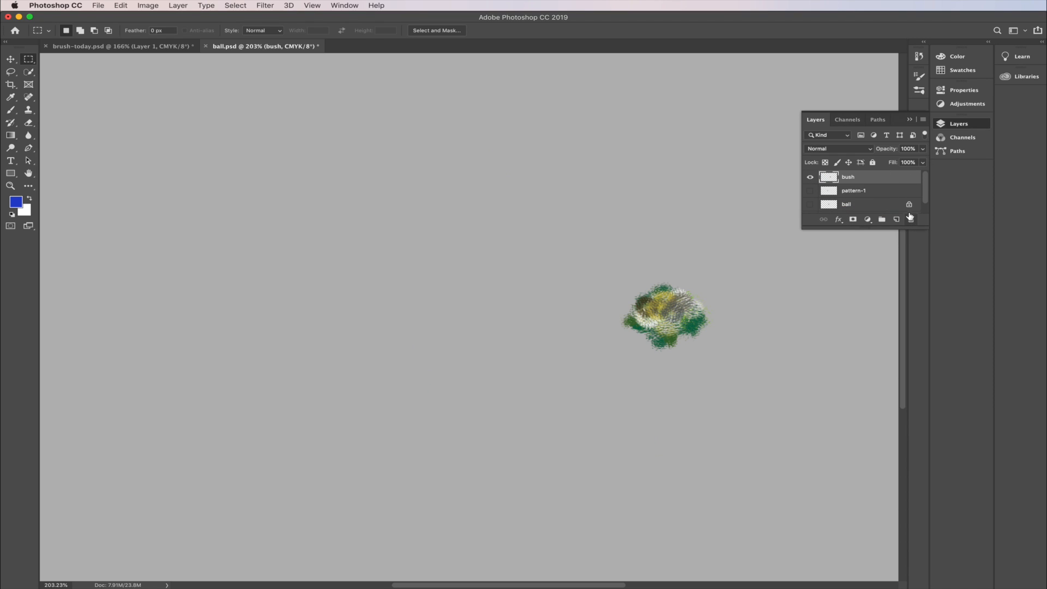
Show the pattern-1 and ball layers, check the ball and Background layers by toggling their visibility, and select the ball layer
left_click(810, 192)
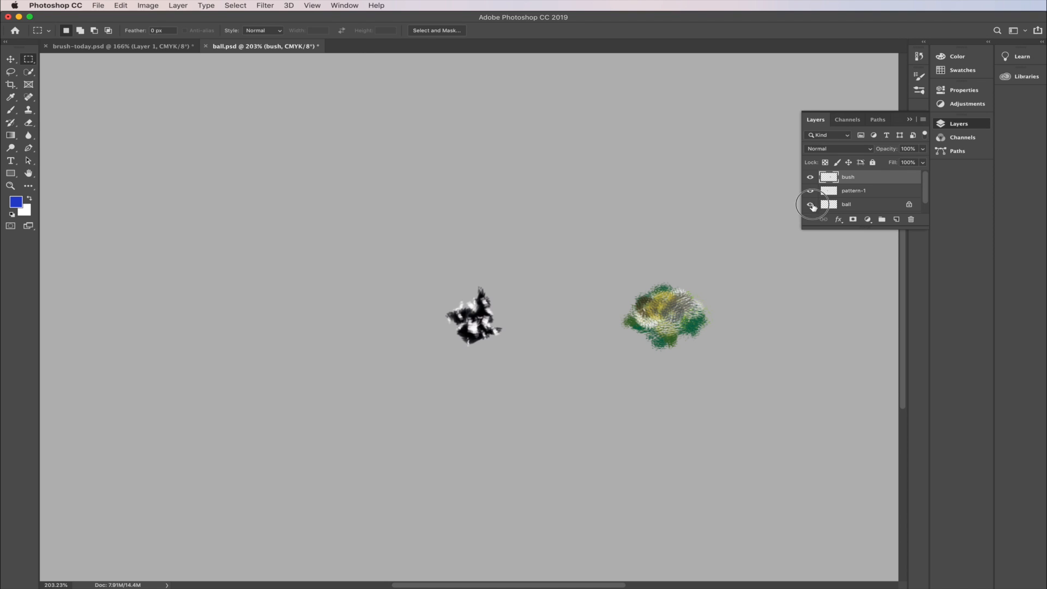
left_click(810, 204)
left_click_drag(925, 196, 925, 208)
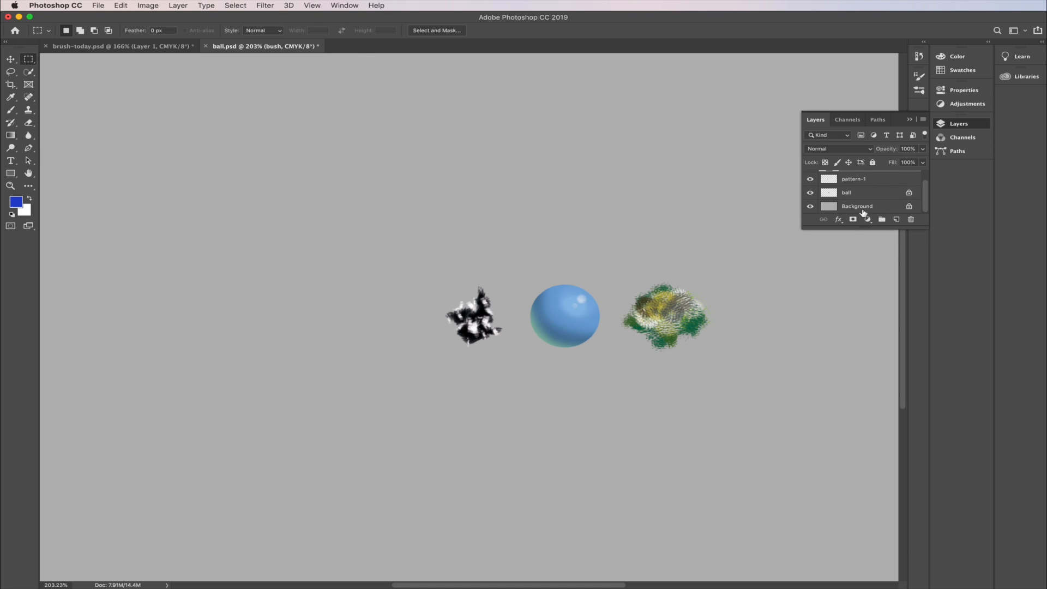
left_click(811, 207)
left_click(810, 207)
left_click(810, 194)
left_click(810, 194)
left_click(853, 194)
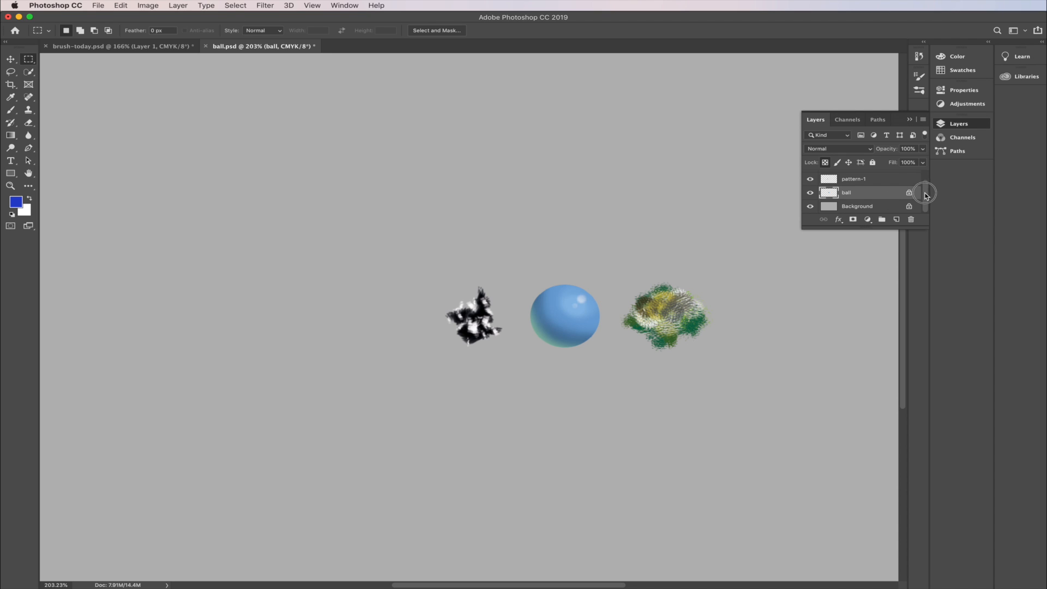
Hide the ball, pattern-1 and bush layers and add a new layer directly above the ball layer
left_click_drag(925, 195, 925, 181)
left_click(809, 203)
left_click(810, 189)
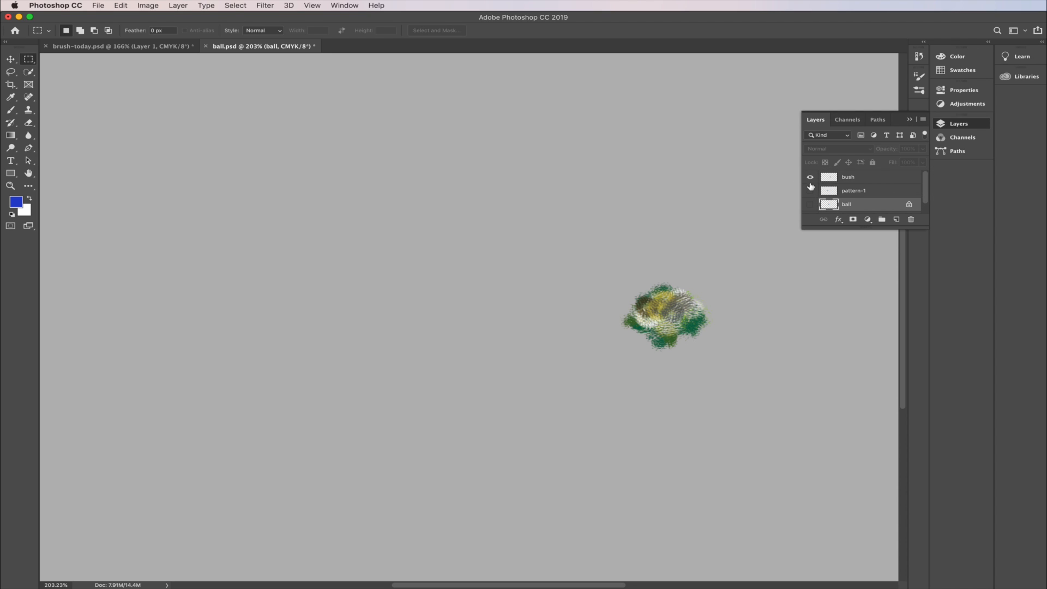
left_click(809, 178)
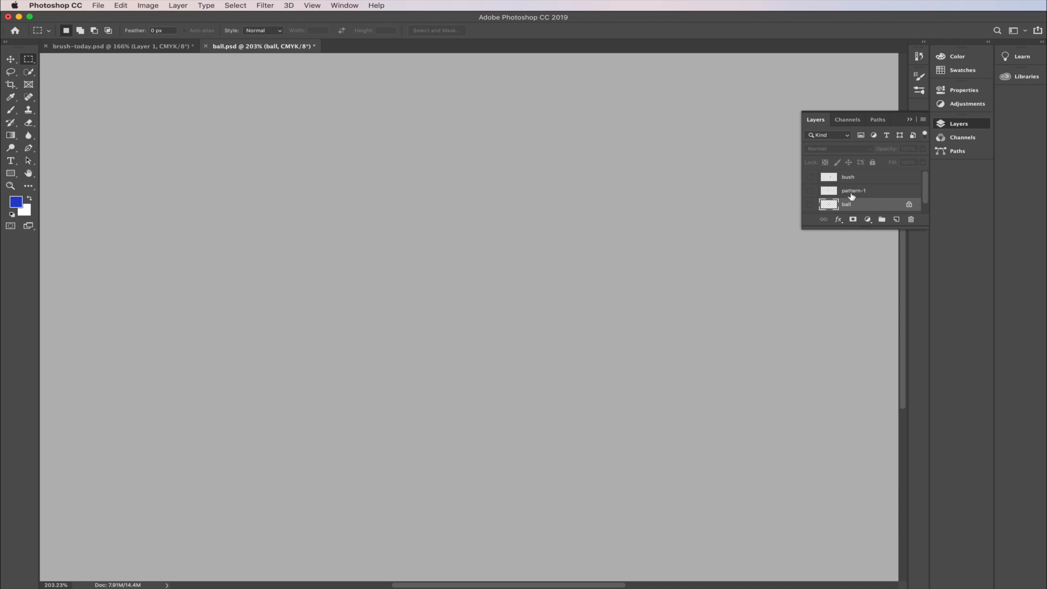
left_click(896, 220)
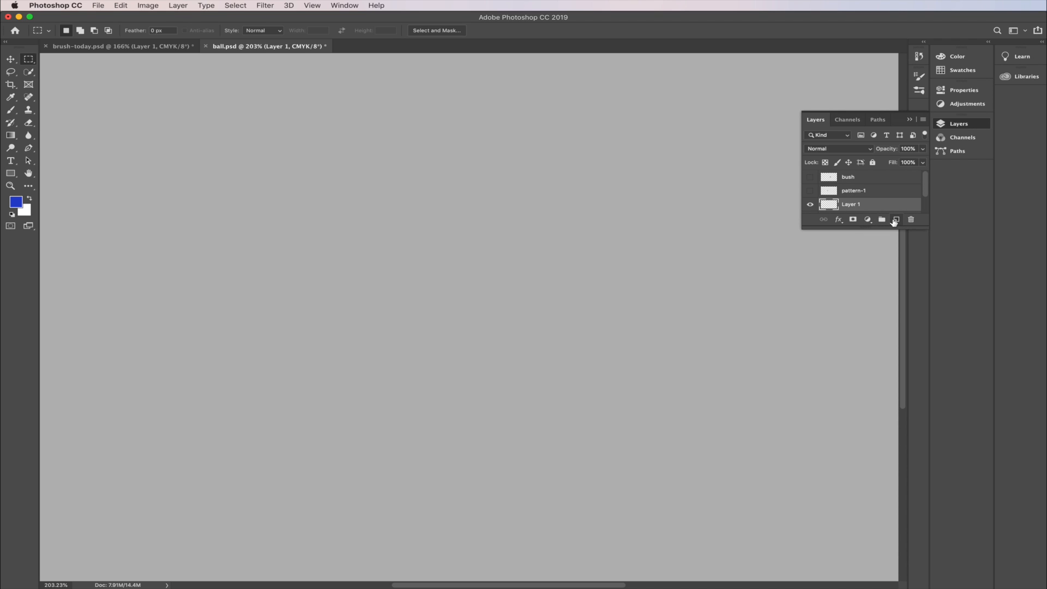
Draw a small circular selection near the canvas centre with the Elliptical Marquee, fill it with the blue foreground colour, and deselect
left_click(29, 59)
left_click(60, 67)
left_click_drag(455, 297, 485, 323)
left_click_drag(431, 286, 403, 270)
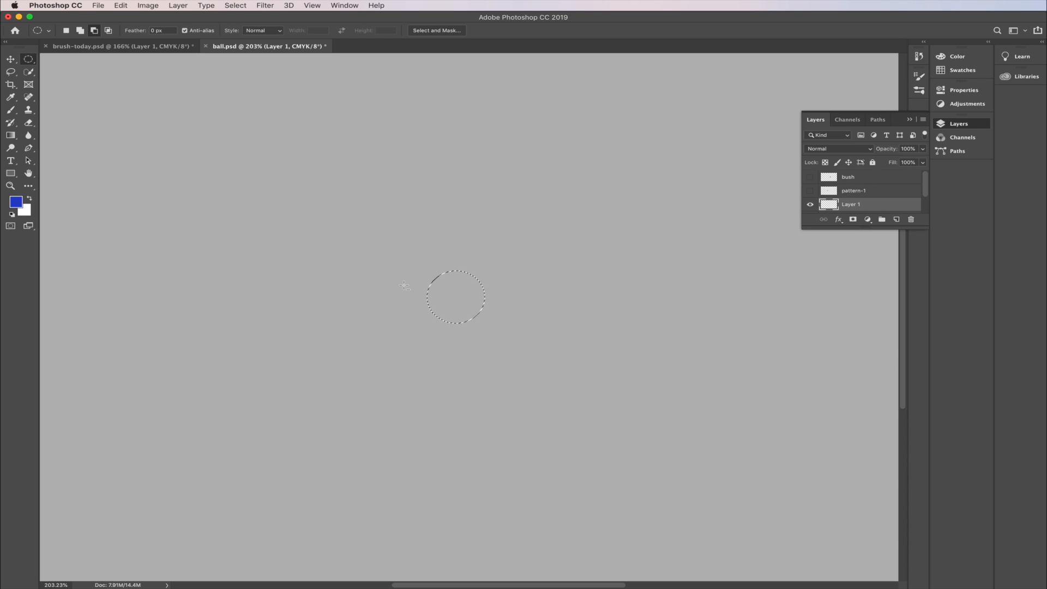
key("alt+BackSpace")
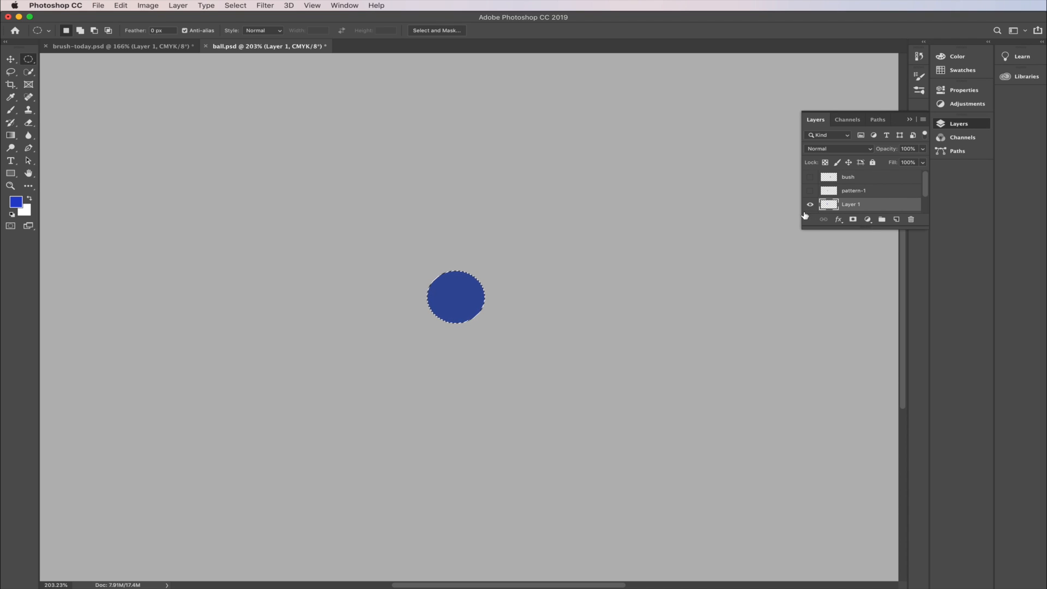
key("super+d")
Lock the transparent pixels of Layer 1 and check the circle with the Background layer hidden and shown again
left_click(825, 162)
scroll(919, 199, "down", 1)
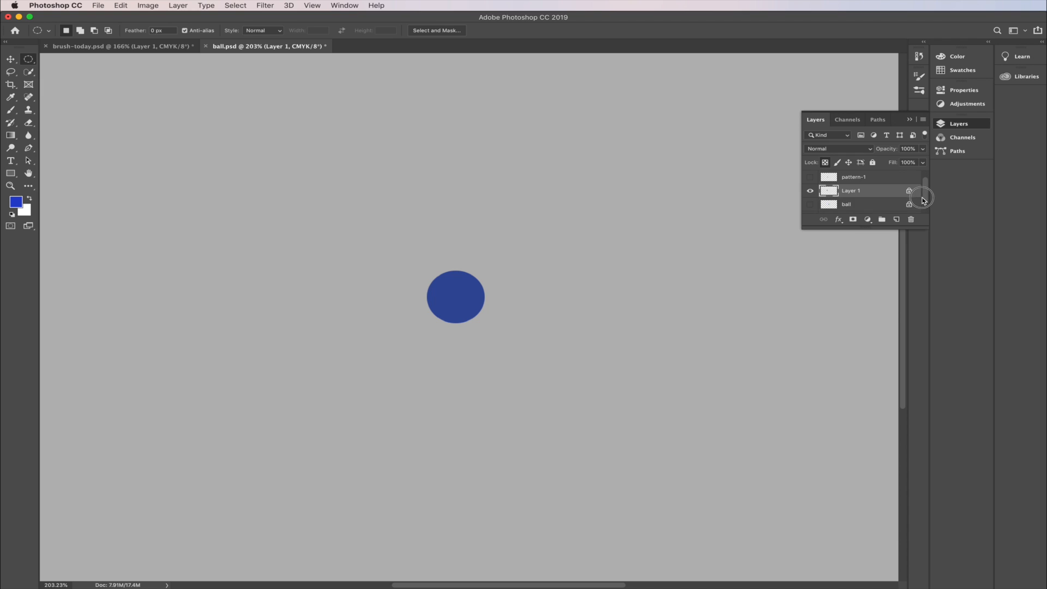
scroll(927, 198, "down", 1)
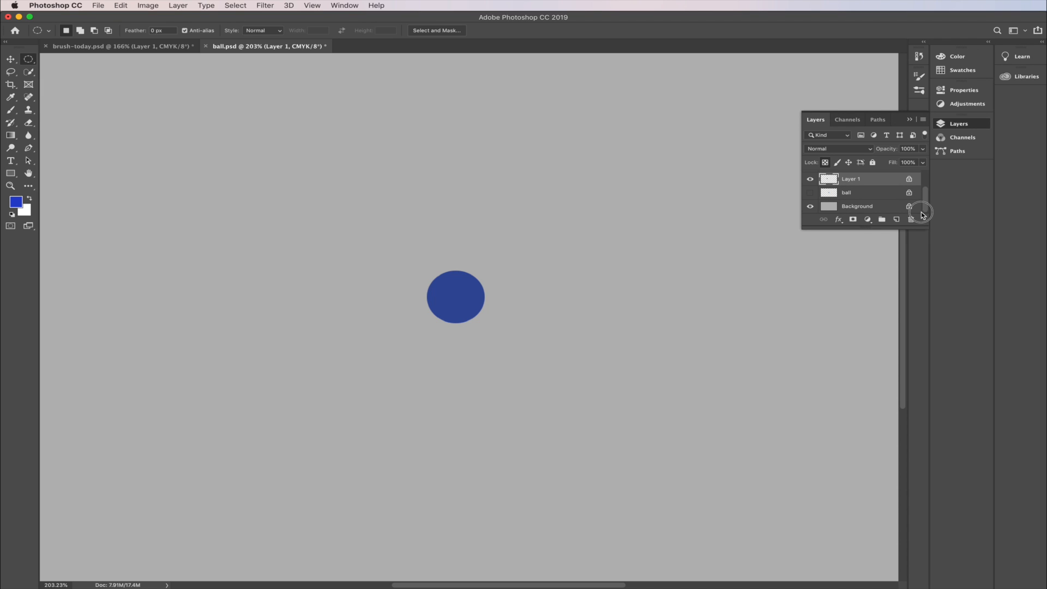
left_click(810, 207)
left_click(809, 207)
Set the foreground colour to a lighter blue of the same hue
left_click(16, 202)
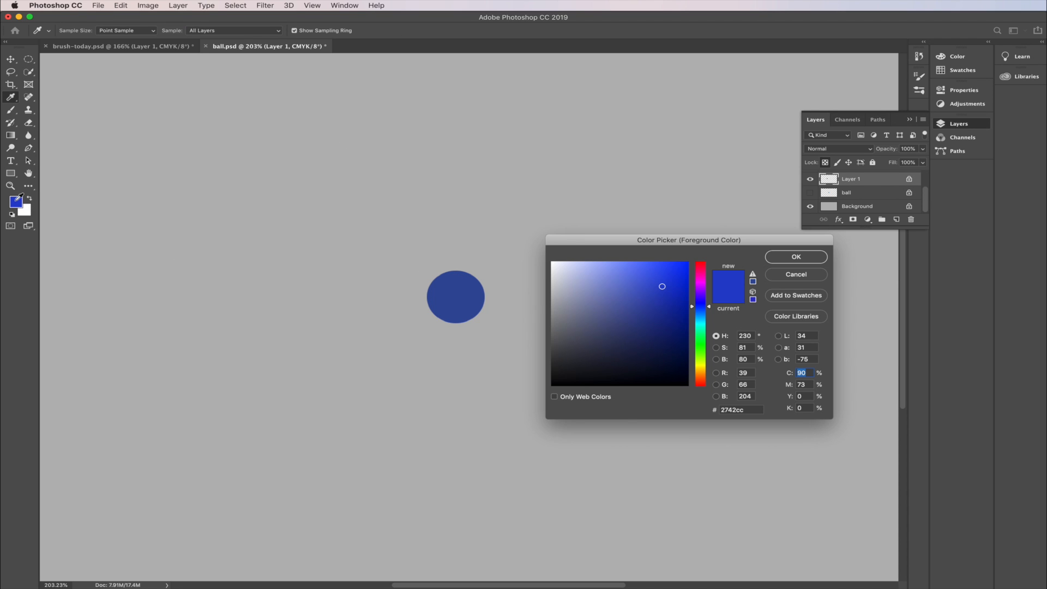
left_click(632, 274)
left_click(788, 258)
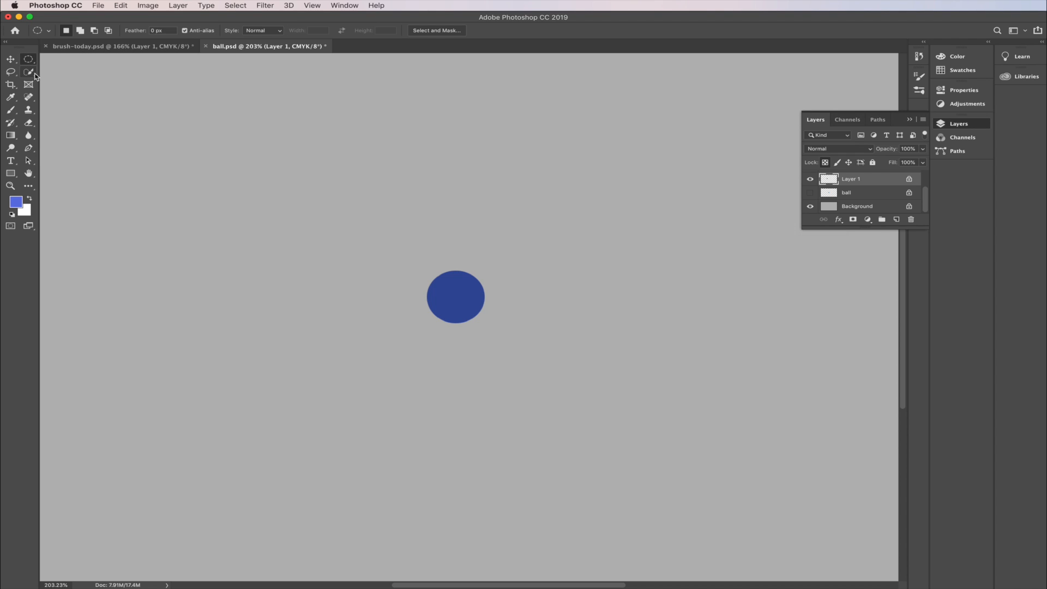
Choose the Soft Round brush from the General Brushes group for the Brush tool
left_click(12, 111)
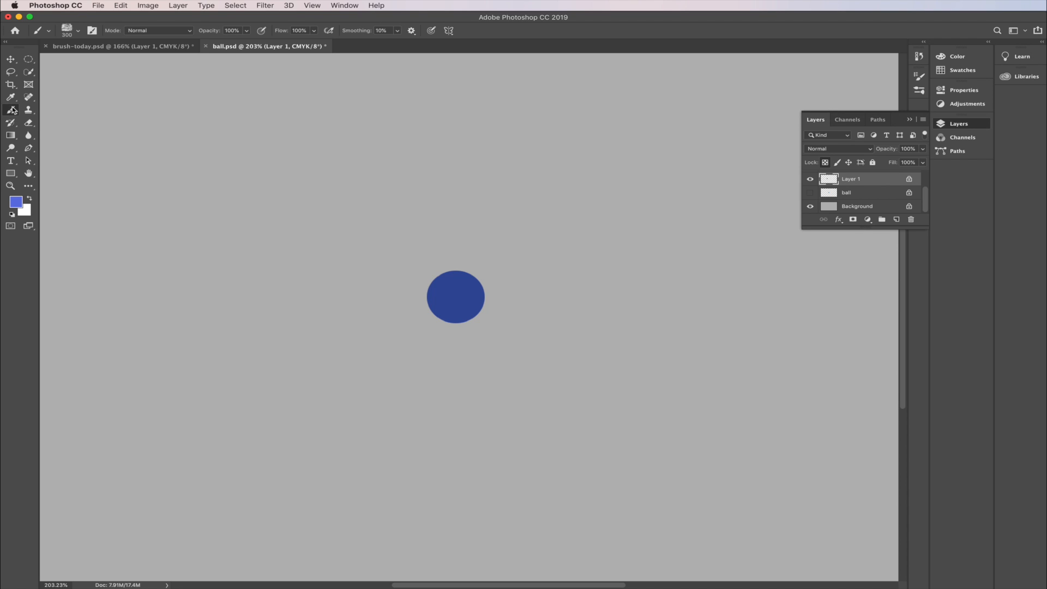
left_click(73, 30)
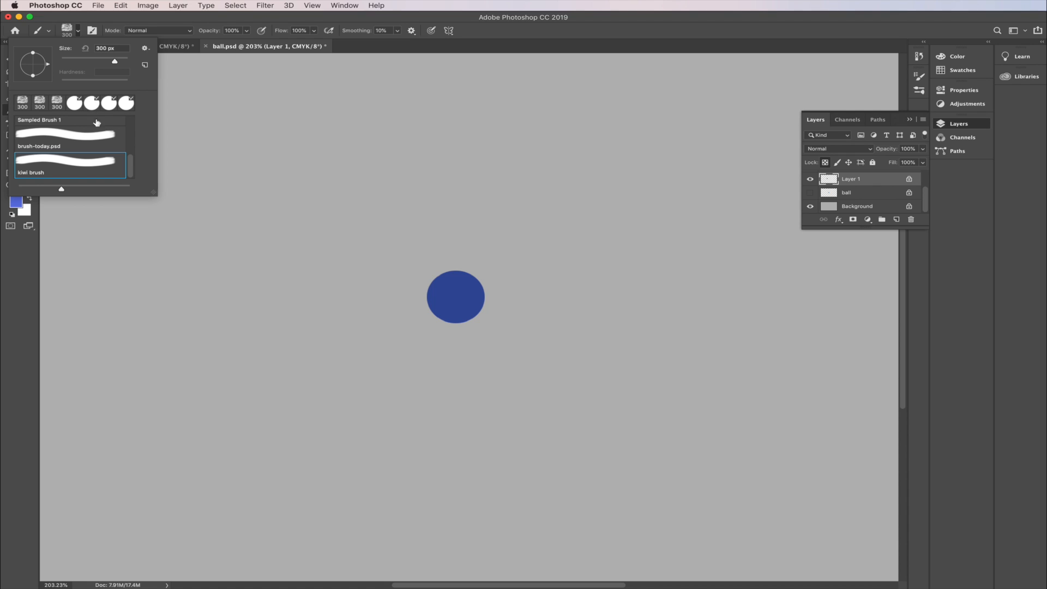
left_click(92, 30)
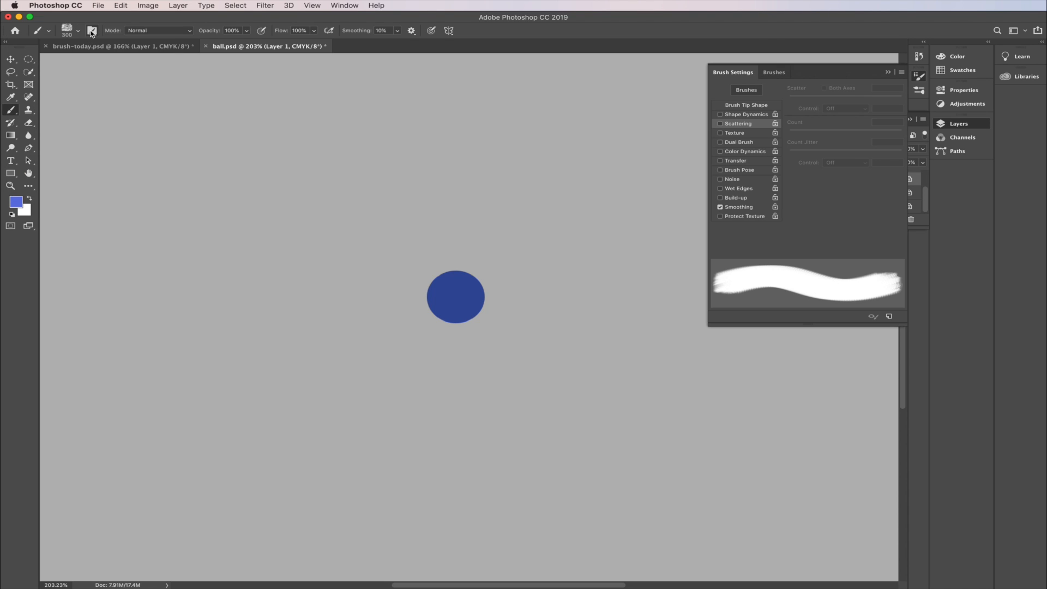
left_click(780, 72)
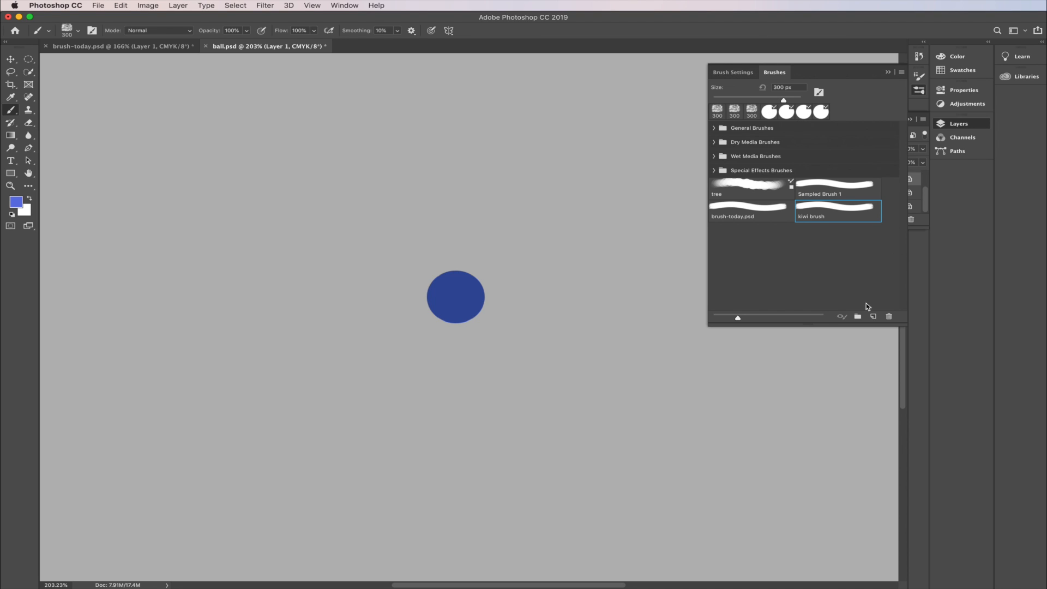
left_click(747, 142)
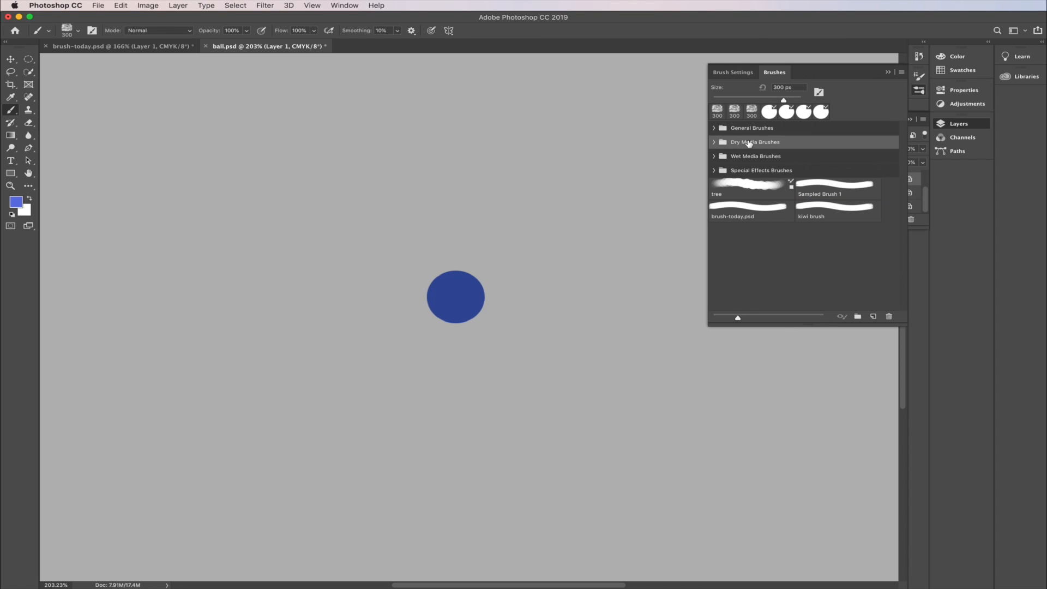
left_click(744, 129)
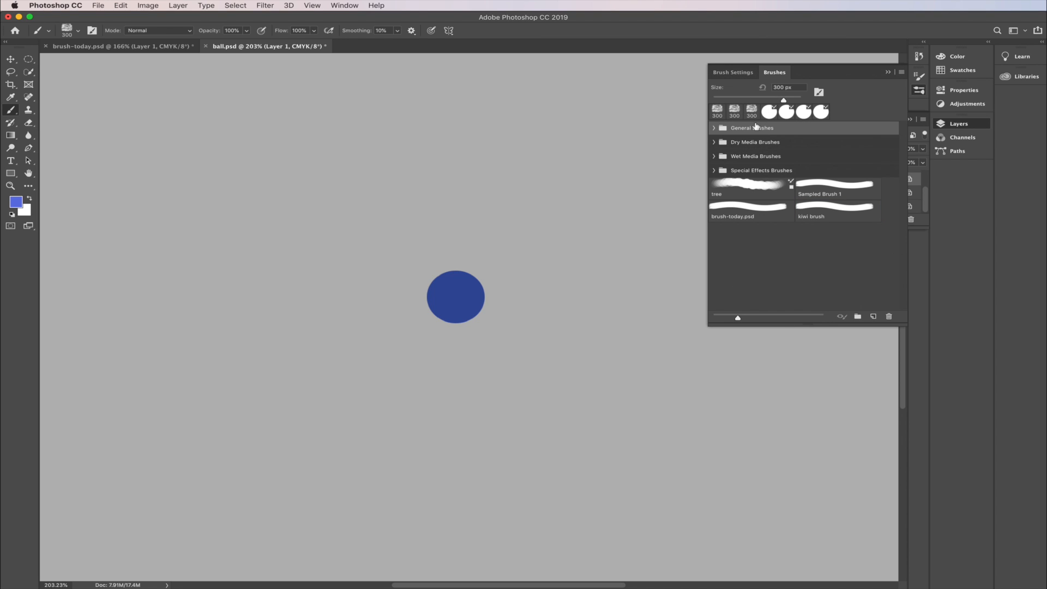
left_click(713, 129)
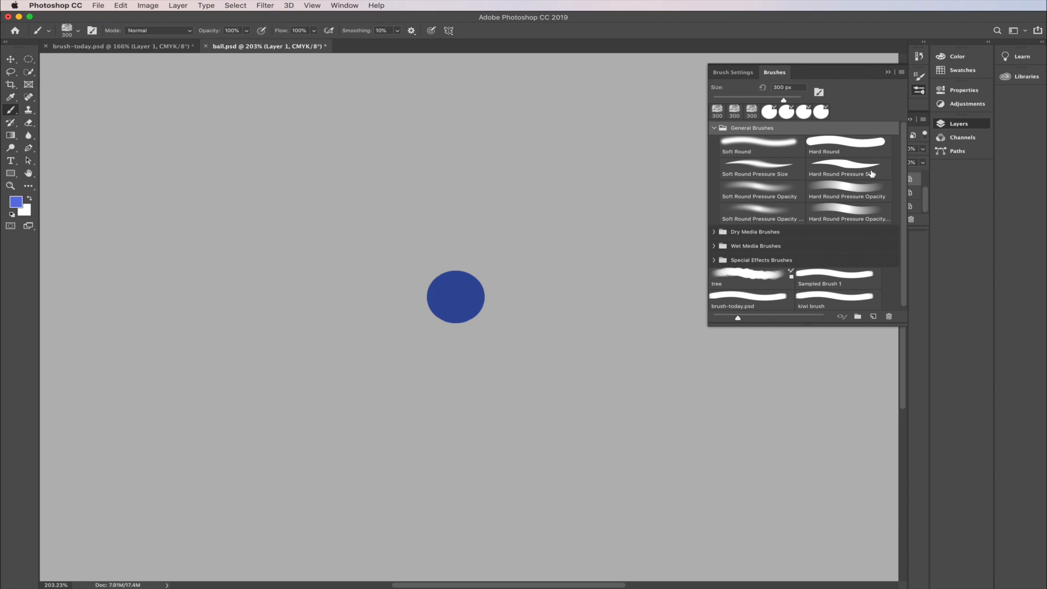
left_click(767, 145)
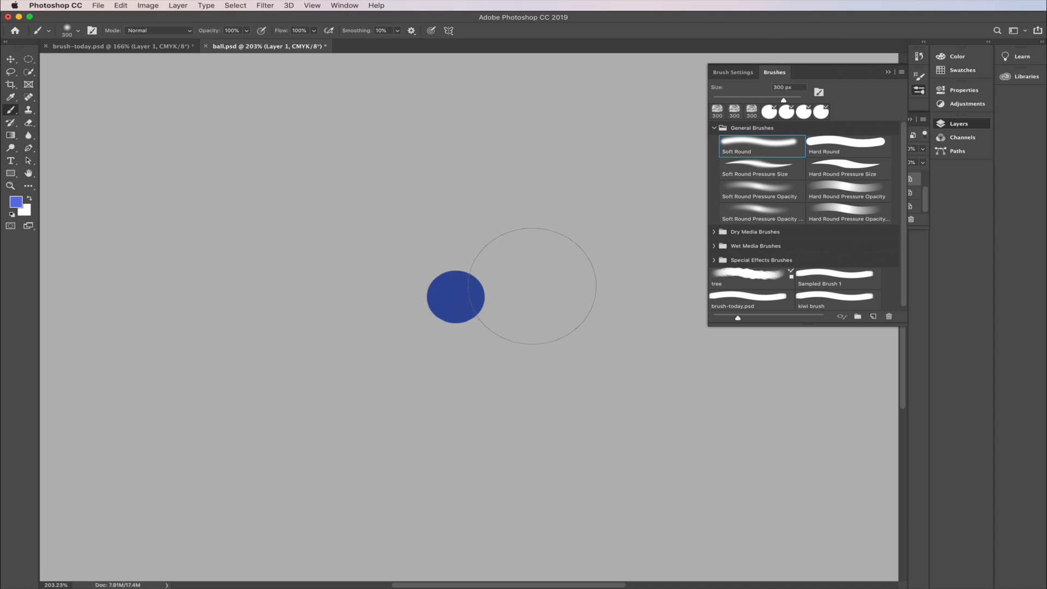
Reduce the soft brush to 125 px and paint lighter blue shading along the upper-right side of the ball
key("bracketleft")
key("bracketleft")
key("bracketleft")
key("bracketleft")
key("bracketleft")
mouse_move(474, 253)
left_mouse_down()
mouse_move(507, 290)
mouse_move(506, 310)
mouse_move(500, 275)
mouse_move(462, 257)
mouse_move(490, 262)
mouse_move(504, 294)
mouse_move(503, 307)
mouse_move(477, 262)
mouse_move(467, 299)
left_mouse_up()
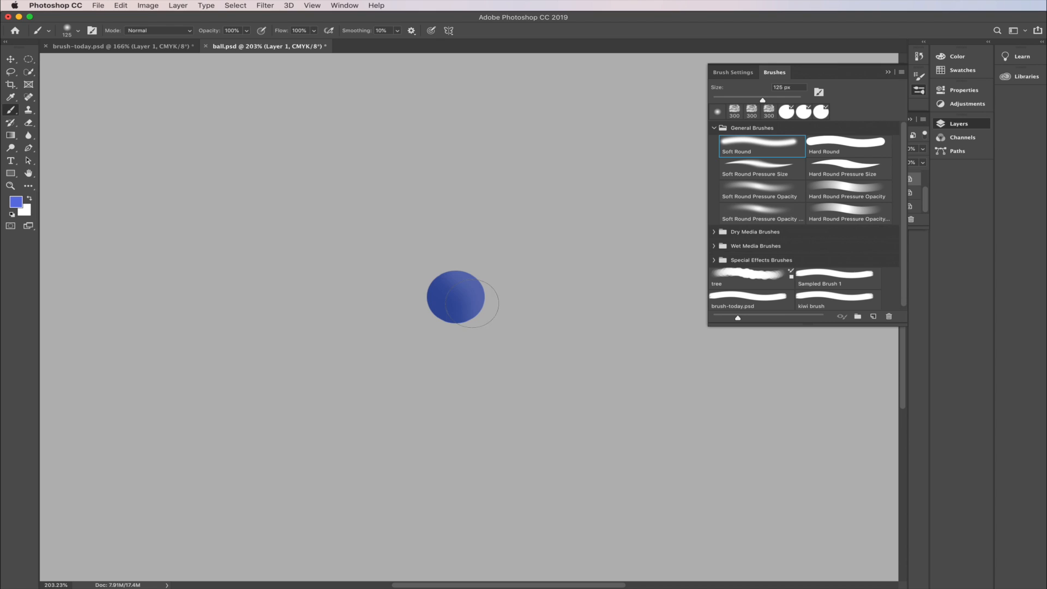
Set the foreground colour to dark blue 0b2195 and shade the lower-left part of the ball
left_click(16, 202)
left_click(679, 314)
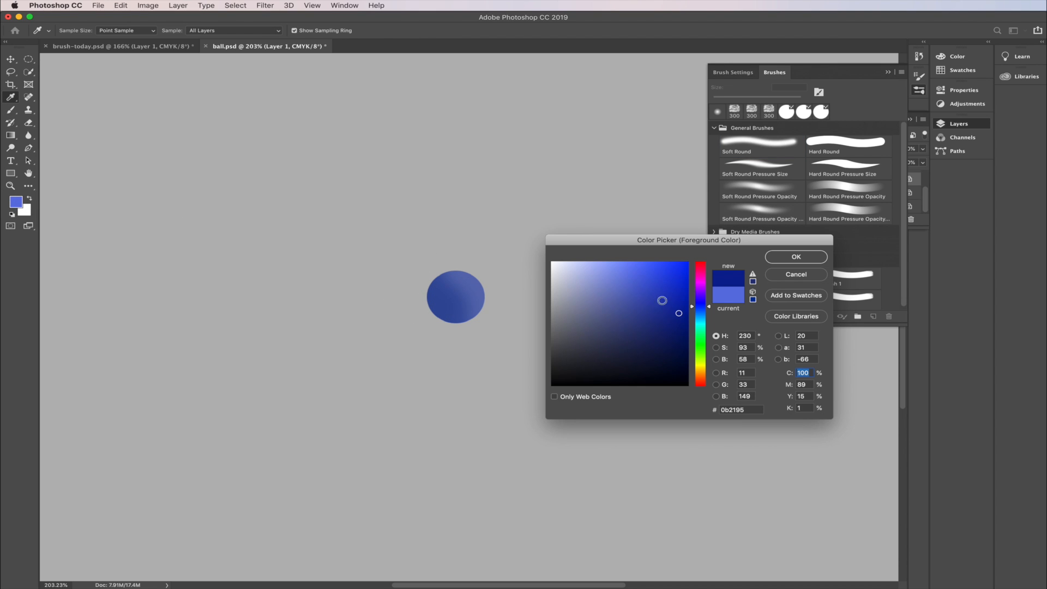
left_click(796, 257)
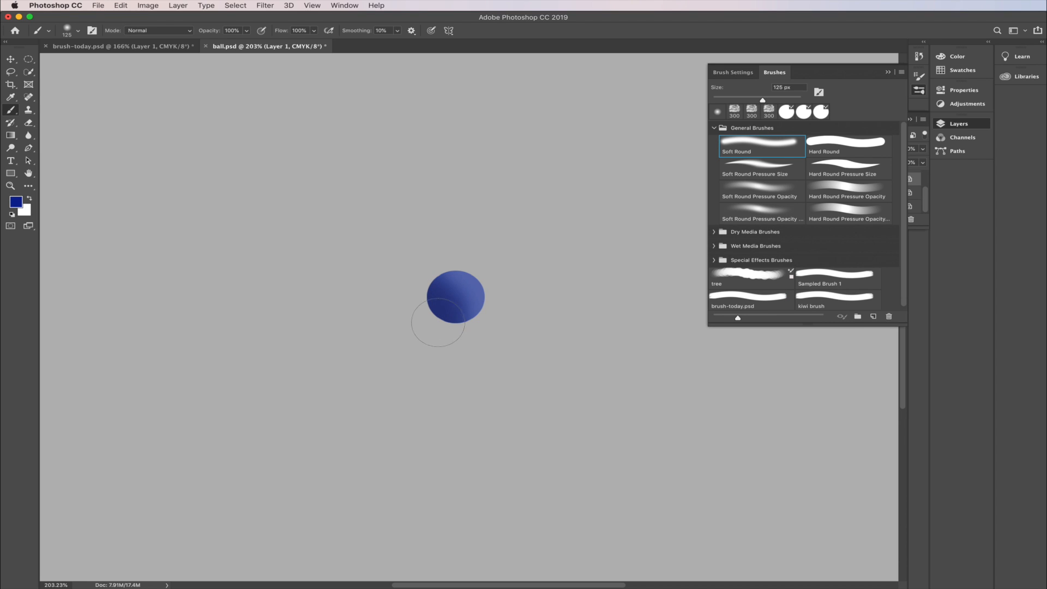
Reduce the brush to 70 px, set the foreground colour to pale blue b5bff3, and lightly brush the ball's left edge
key("bracketleft")
key("bracketleft")
key("bracketleft")
key("bracketleft")
key("bracketleft")
key("bracketleft")
key("bracketleft")
left_click(16, 201)
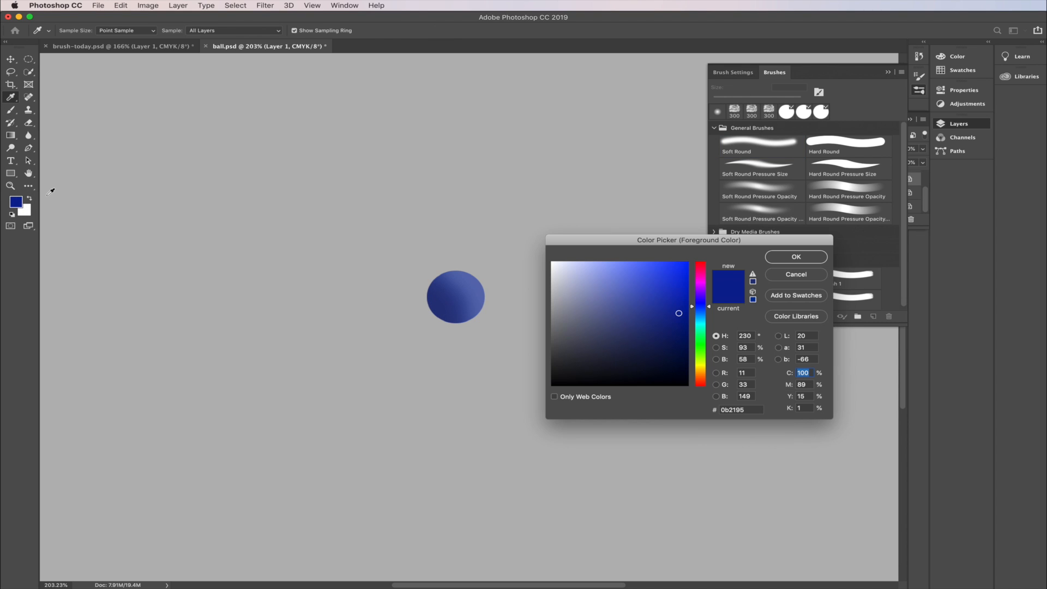
left_click(963, 57)
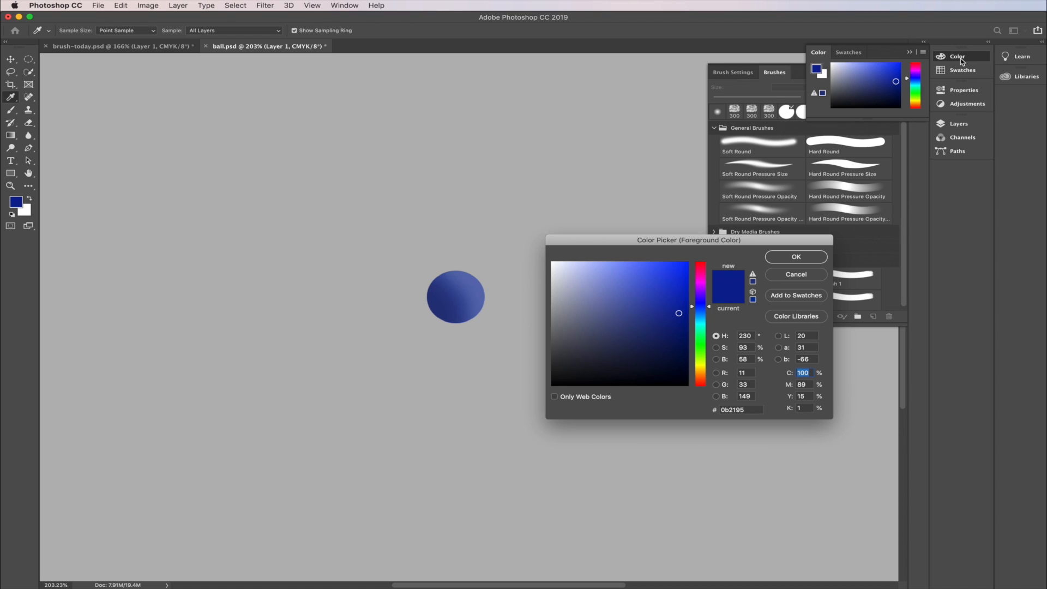
left_click(849, 66)
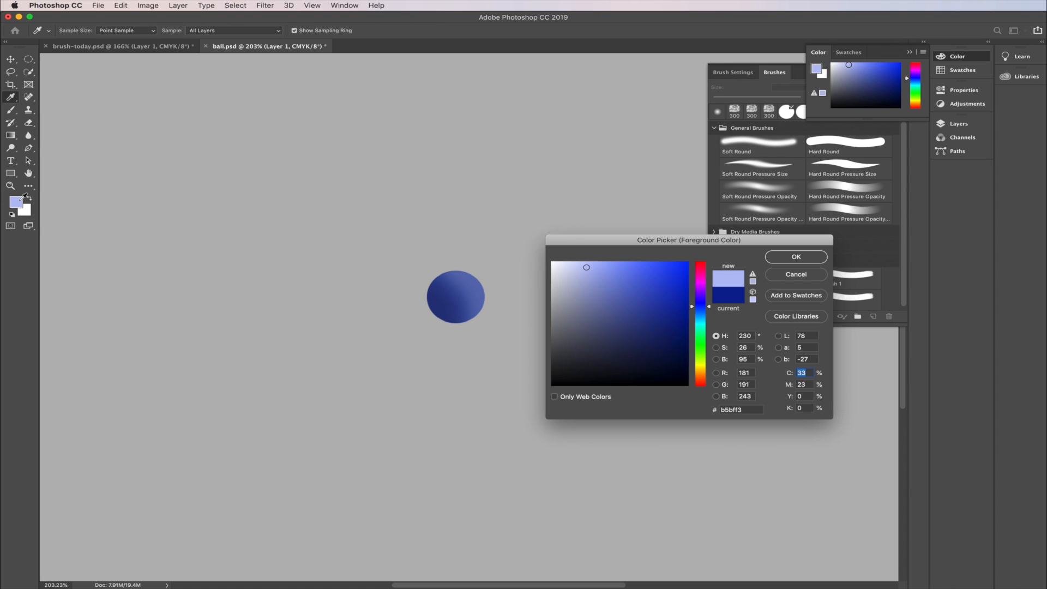
left_click(801, 258)
key("b")
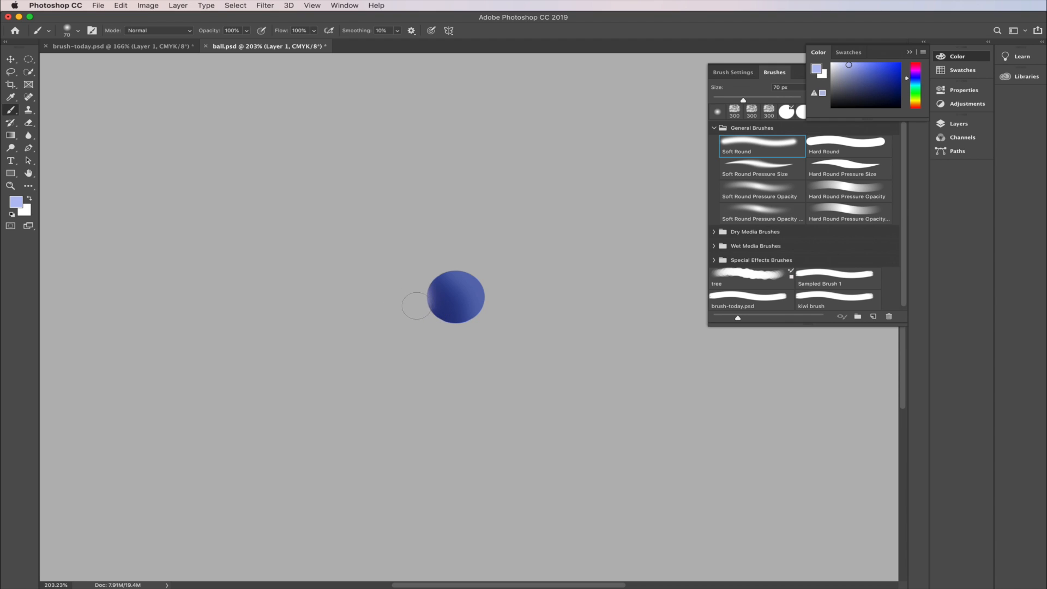
Finish the pale shading on the ball's left edge and paint a white highlight near its upper right, reducing the brush to 15 px
mouse_move(413, 307)
left_mouse_down()
mouse_move(451, 333)
mouse_move(419, 306)
mouse_move(422, 274)
mouse_move(423, 322)
left_mouse_up()
key("bracketleft")
key("bracketleft")
left_click_drag(464, 296, 465, 291)
left_click(832, 64)
key("bracketleft")
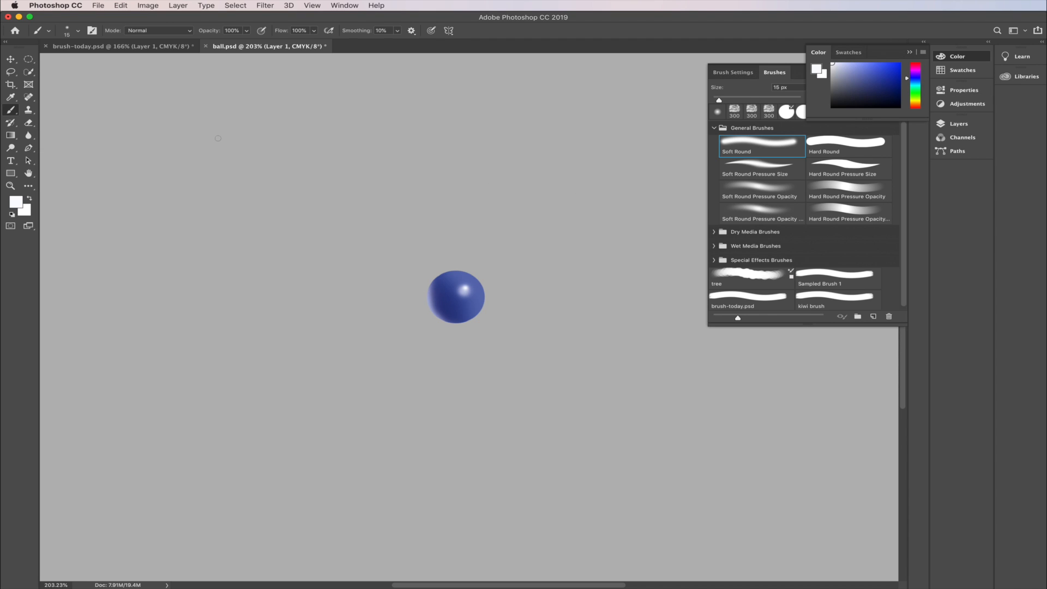
Switch to the Mixer Brush tool with 100% hardness and a 150 px brush, large enough to cover the ball
right_click(12, 113)
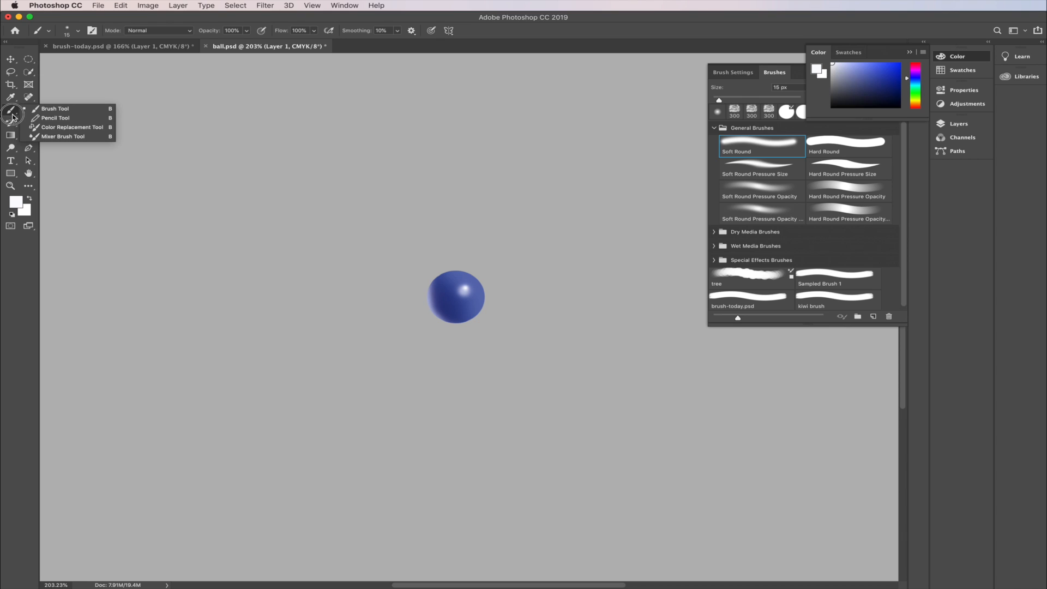
left_click(48, 137)
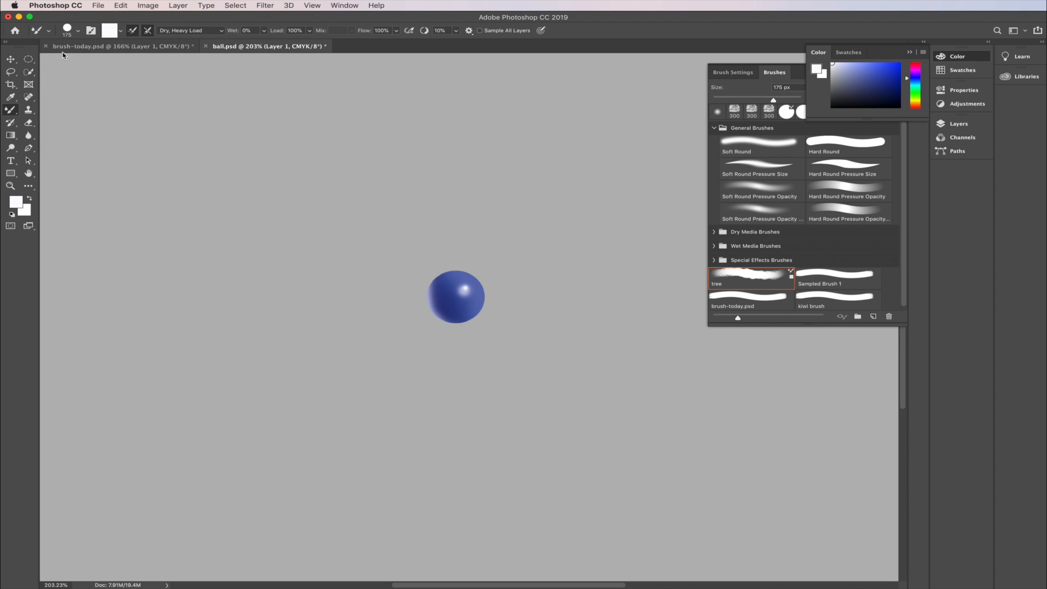
left_click(77, 30)
mouse_move(131, 81)
left_mouse_down()
mouse_move(104, 85)
mouse_move(139, 83)
left_mouse_up()
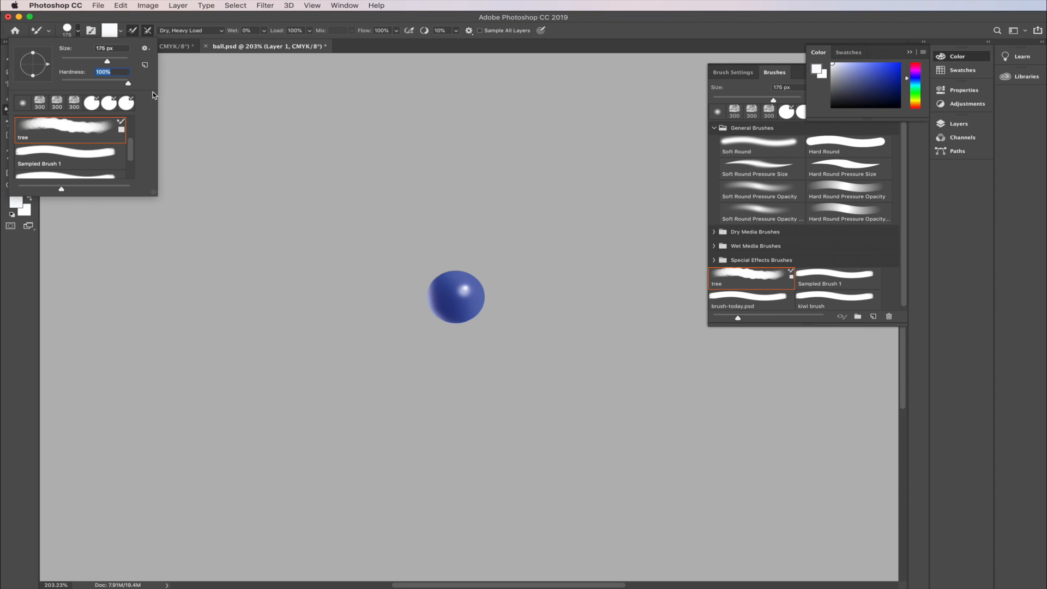
left_click(433, 52)
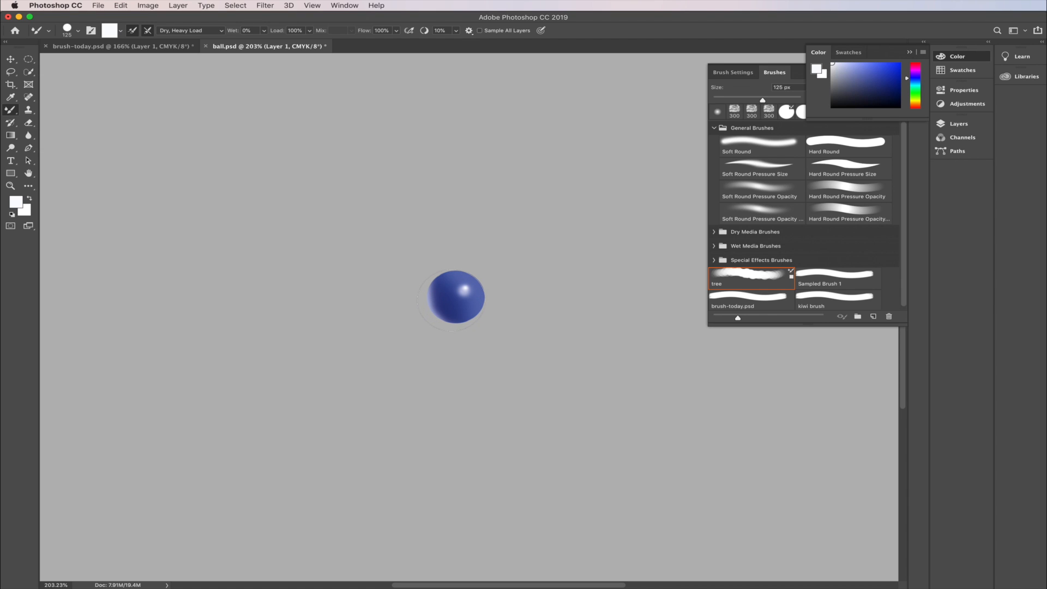
key("bracketright")
Sample the whole ball as the Mixer Brush's paint load and review the available blending combinations
left_click(15, 112)
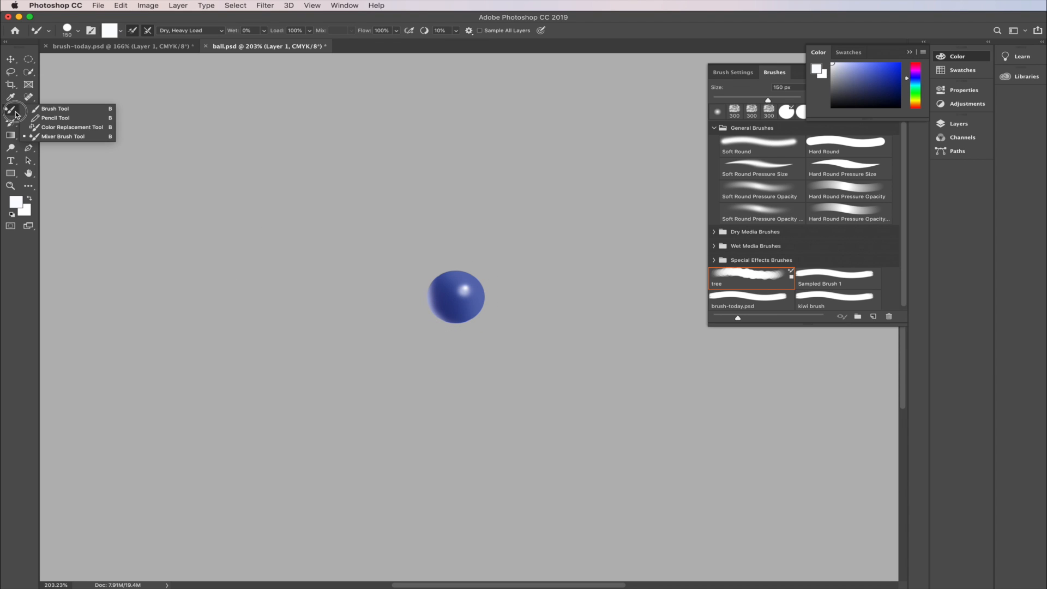
left_click(39, 135)
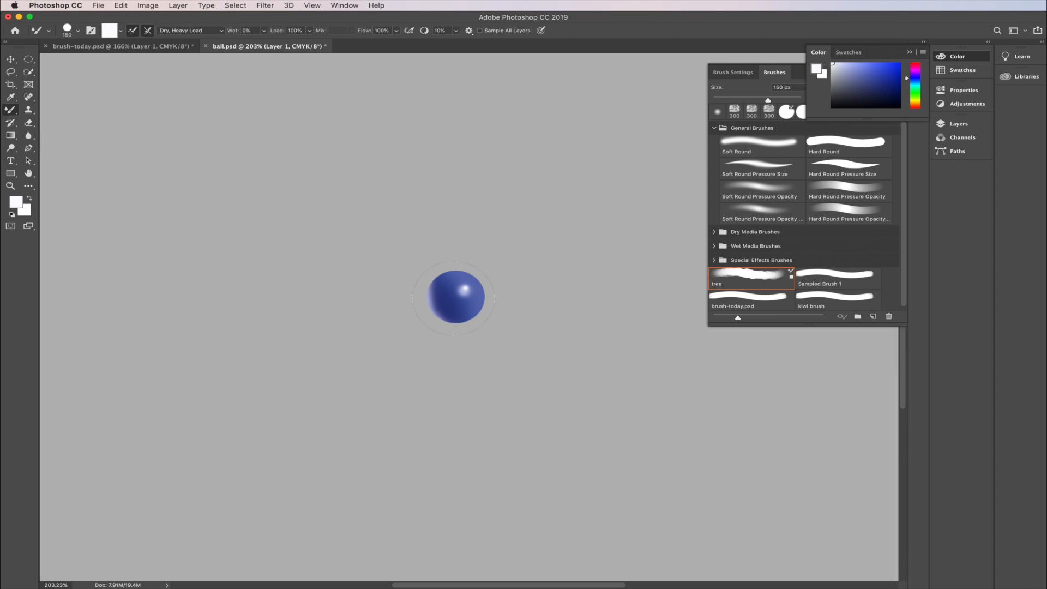
left_click(455, 300, "alt")
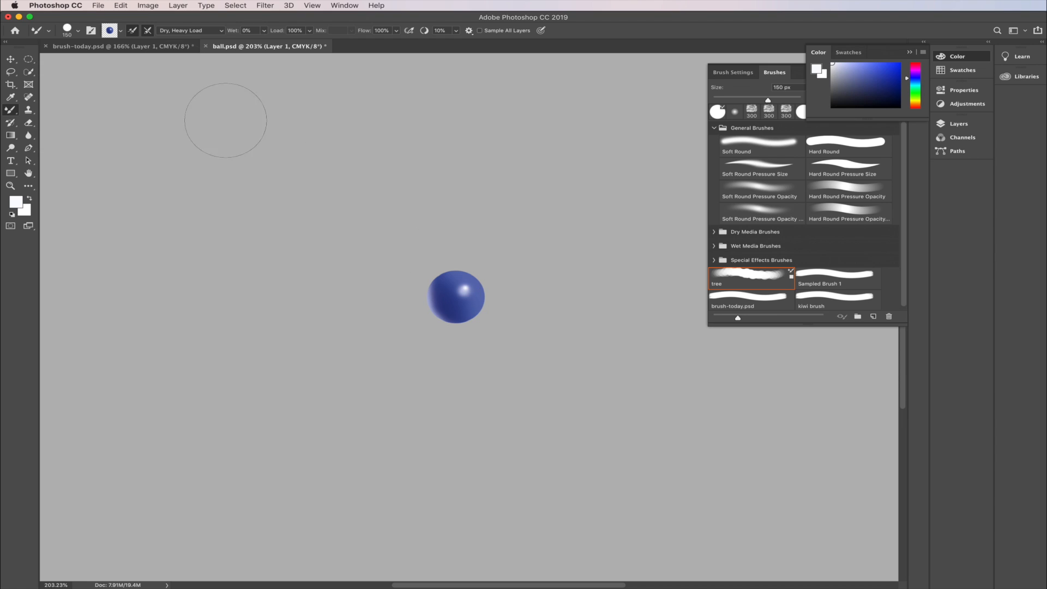
left_click(220, 31)
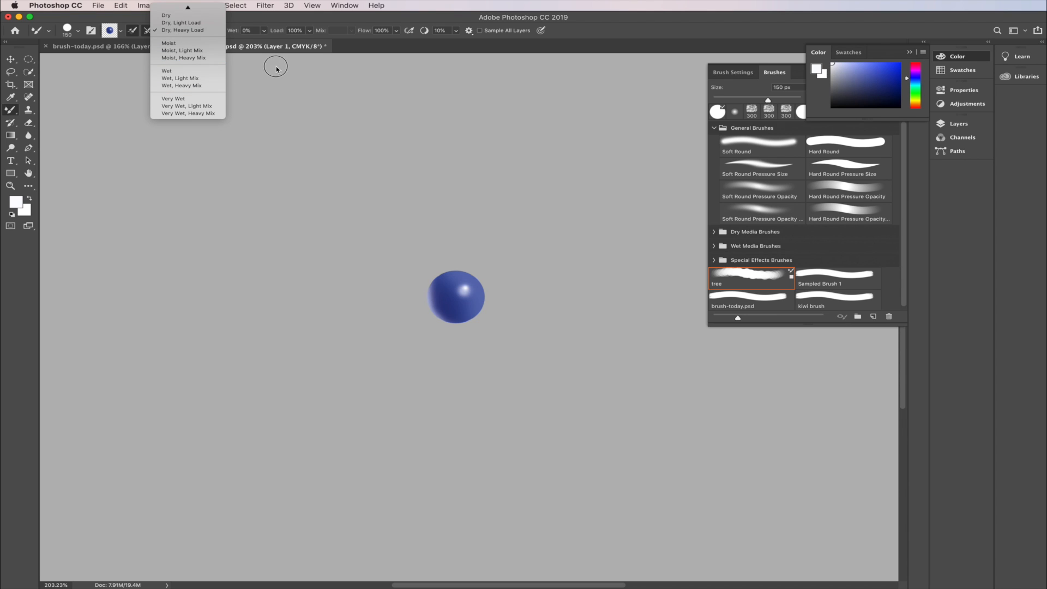
left_click(299, 58)
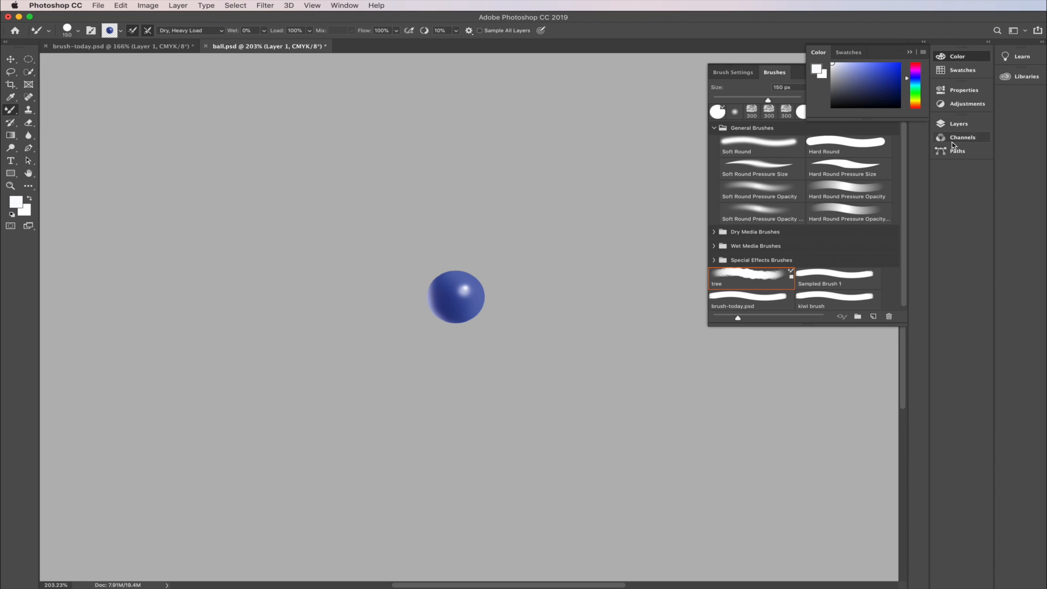
Hide Layer 1 and paint a long winding test stroke with the ball sample on a new layer
left_click(958, 125)
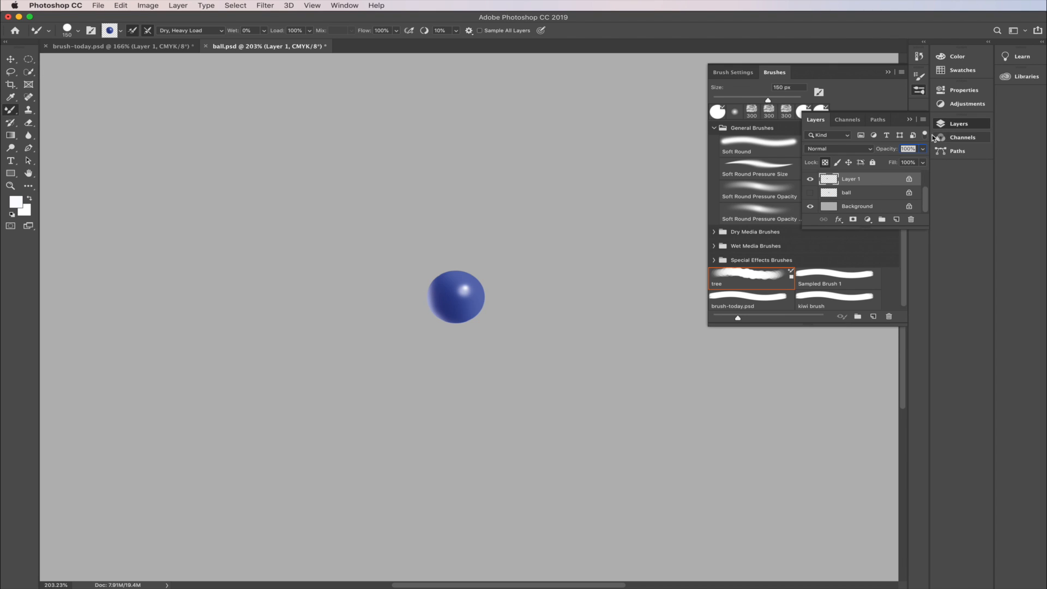
left_click(810, 180)
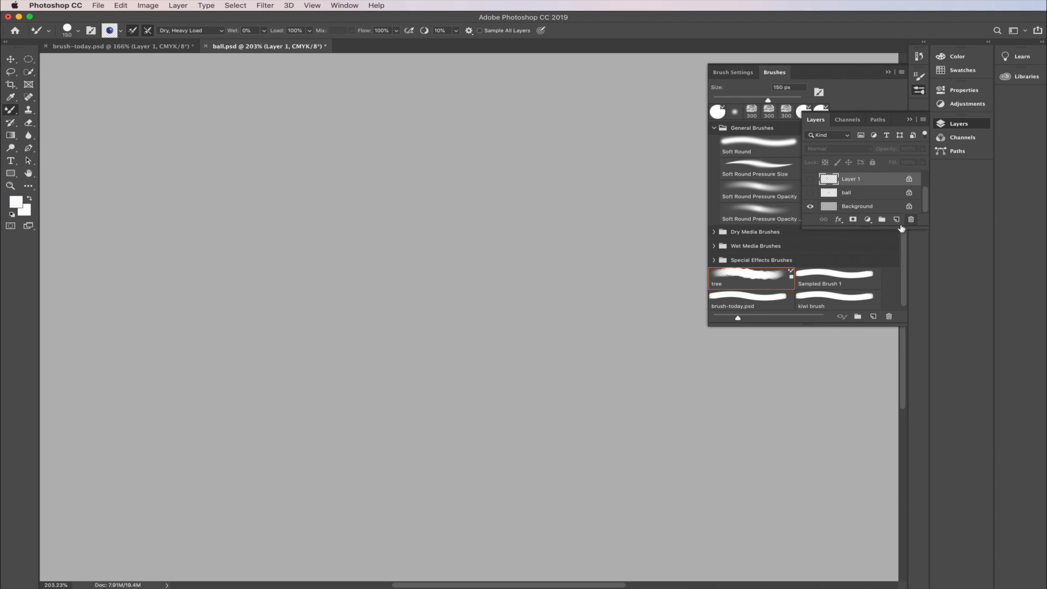
left_click(895, 220)
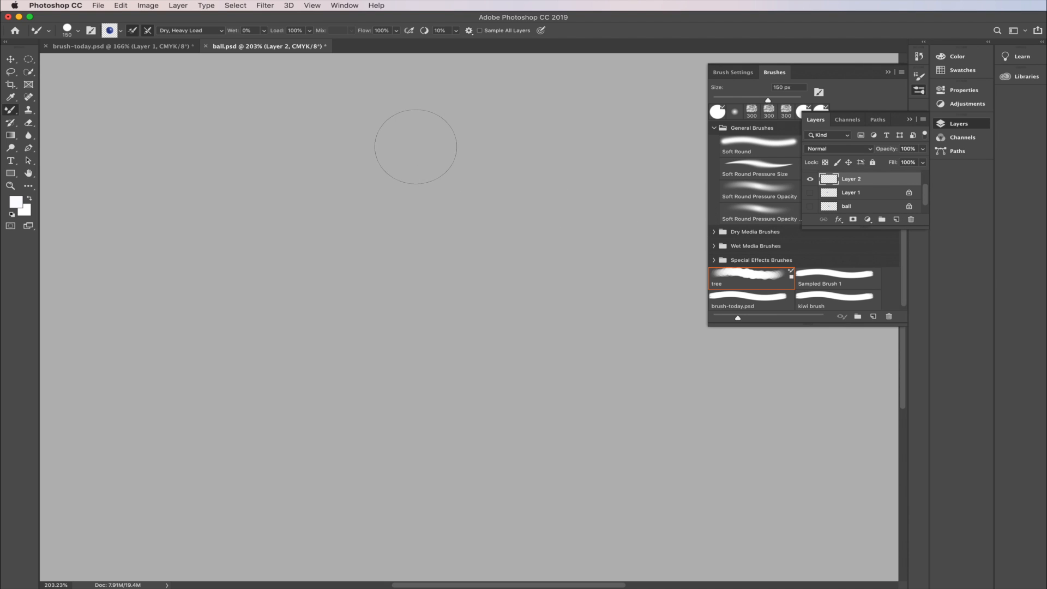
mouse_move(404, 147)
left_mouse_down()
mouse_move(329, 144)
mouse_move(288, 168)
mouse_move(307, 208)
mouse_move(301, 230)
mouse_move(252, 254)
mouse_move(271, 295)
mouse_move(221, 331)
mouse_move(245, 394)
mouse_move(286, 415)
left_mouse_up()
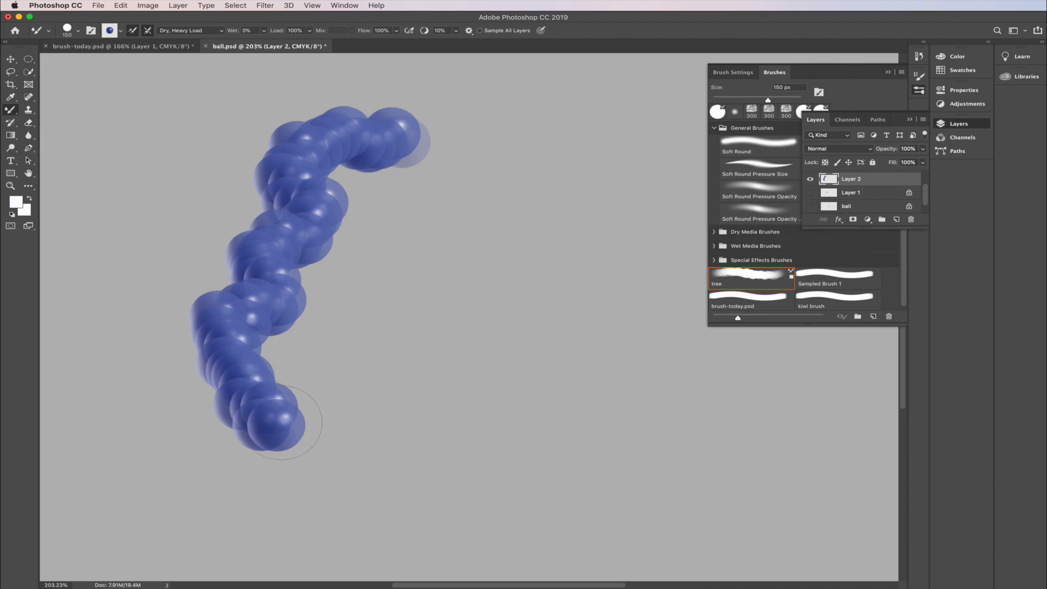
Set the brush's scatter and count jitter to 0%, and paint a looping tube stroke and a short stroke beside the first one
left_click(741, 73)
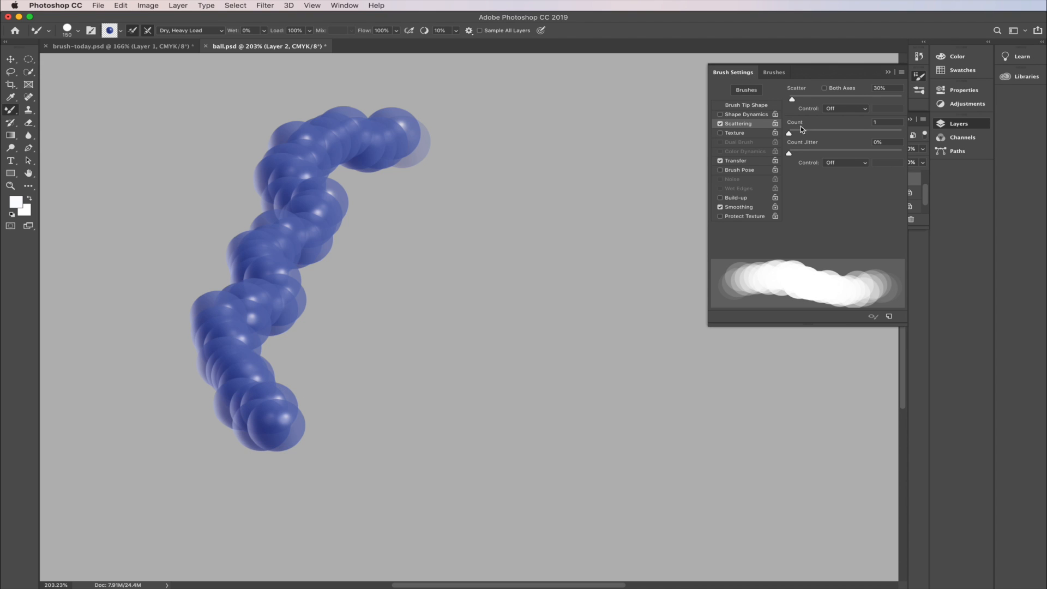
left_click_drag(793, 101, 781, 105)
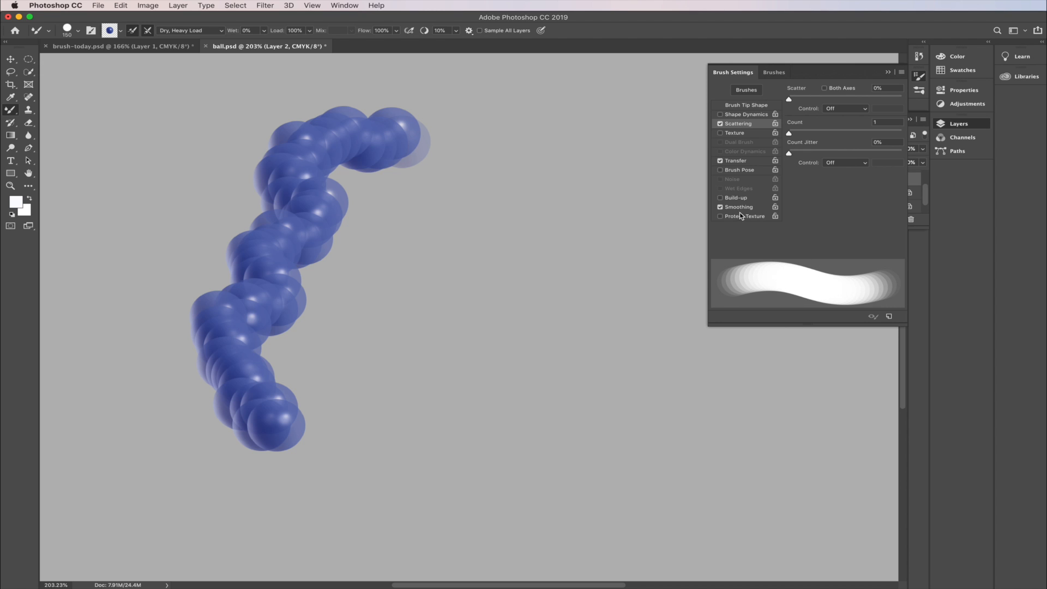
mouse_move(790, 154)
left_mouse_down()
mouse_move(818, 154)
mouse_move(785, 154)
mouse_move(820, 135)
mouse_move(783, 138)
left_mouse_up()
mouse_move(451, 256)
left_mouse_down()
mouse_move(471, 302)
mouse_move(462, 346)
mouse_move(498, 386)
mouse_move(580, 390)
mouse_move(611, 440)
mouse_move(503, 453)
mouse_move(541, 388)
mouse_move(606, 321)
mouse_move(568, 217)
mouse_move(505, 164)
left_mouse_up()
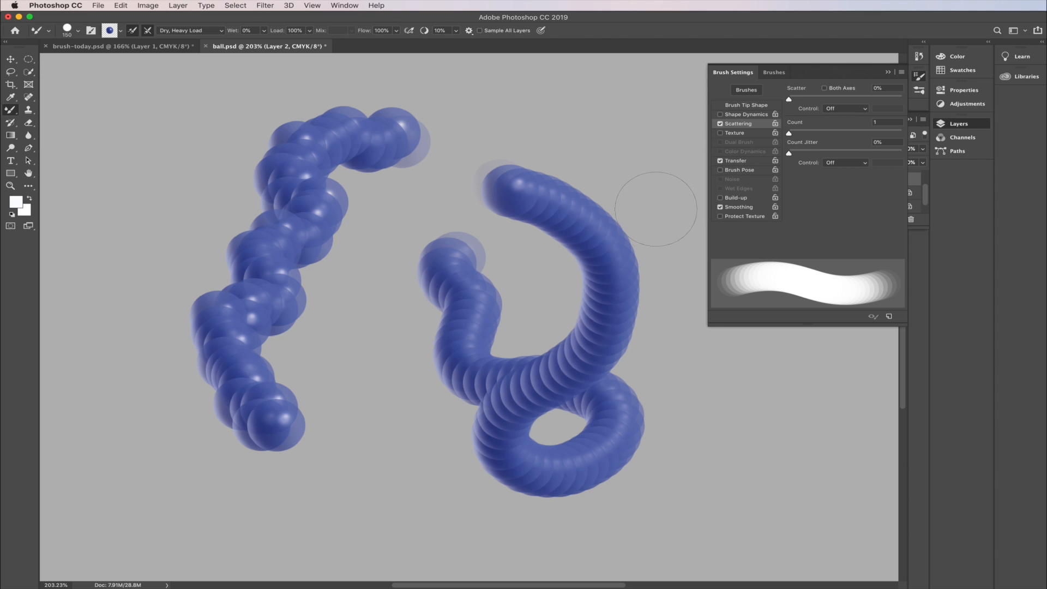
left_click_drag(736, 432, 695, 381)
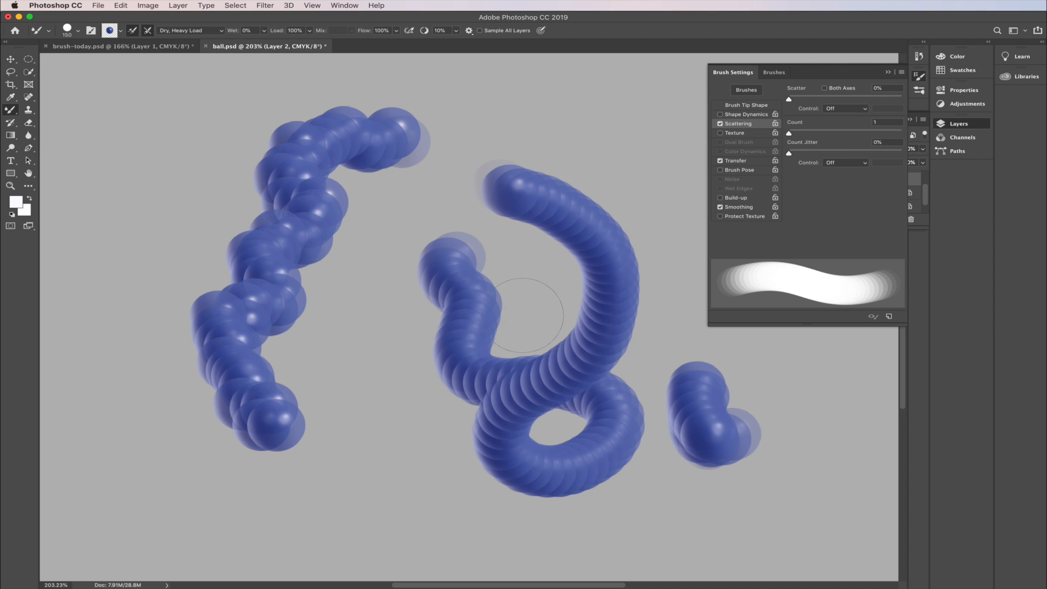
Save the current Mixer Brush as a new brush preset named ball, including its tool settings and color
left_click(91, 31)
left_click(91, 31)
left_click(78, 31)
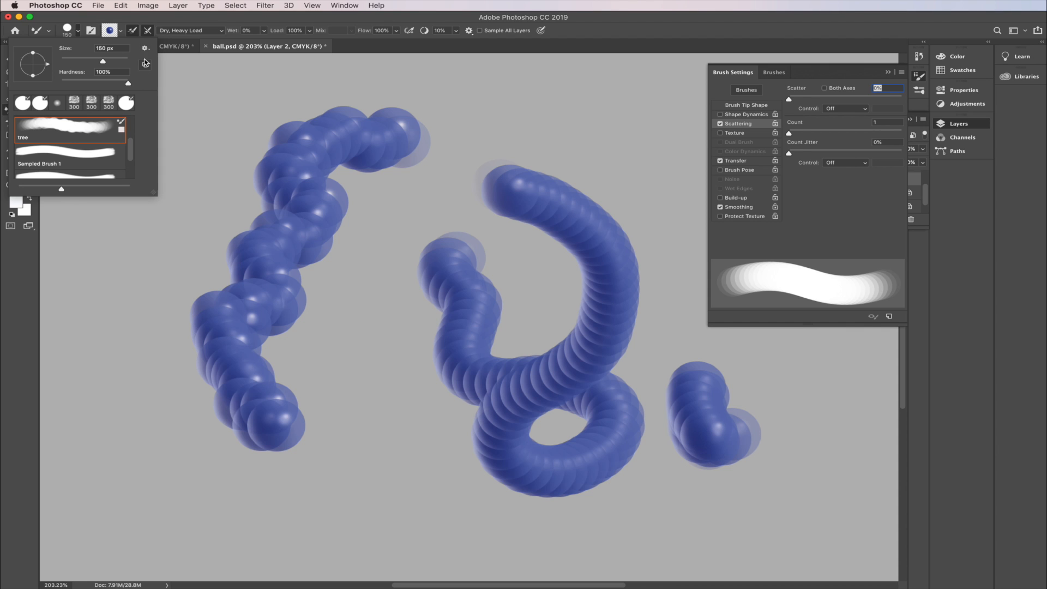
left_click(145, 48)
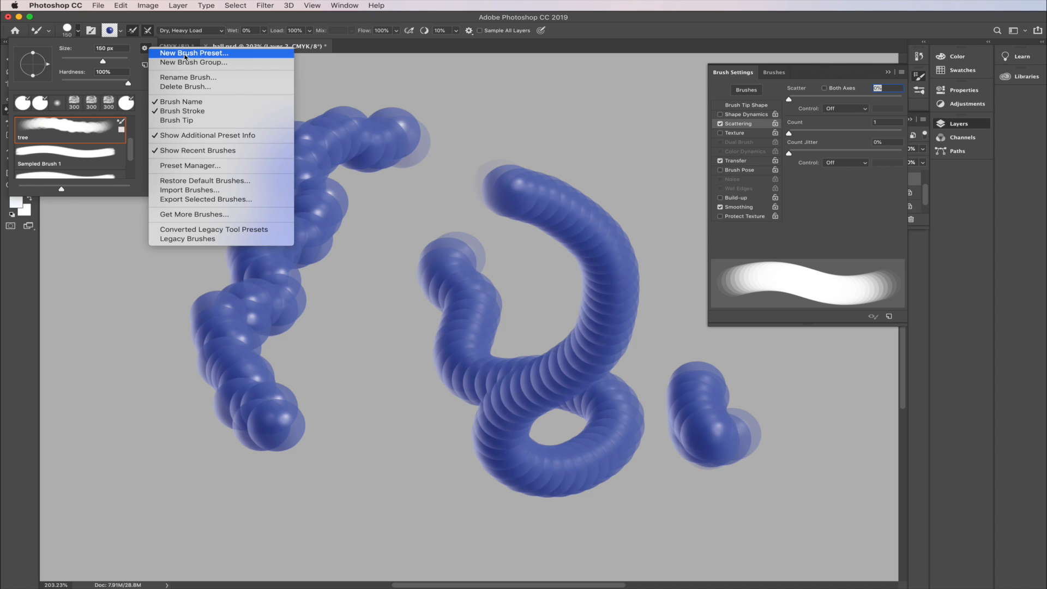
left_click(185, 55)
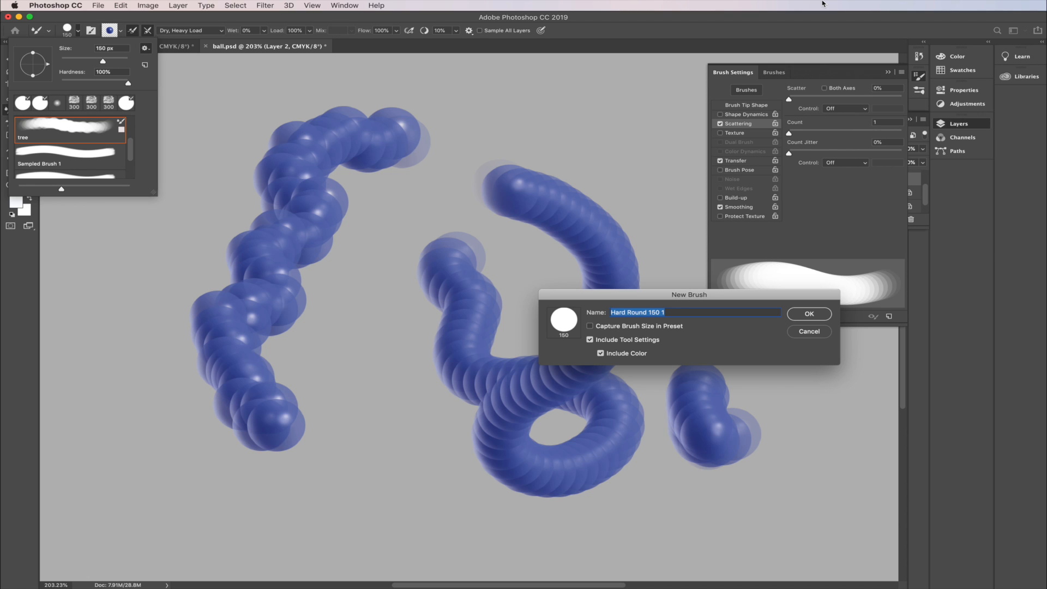
type("ball")
left_click(809, 319)
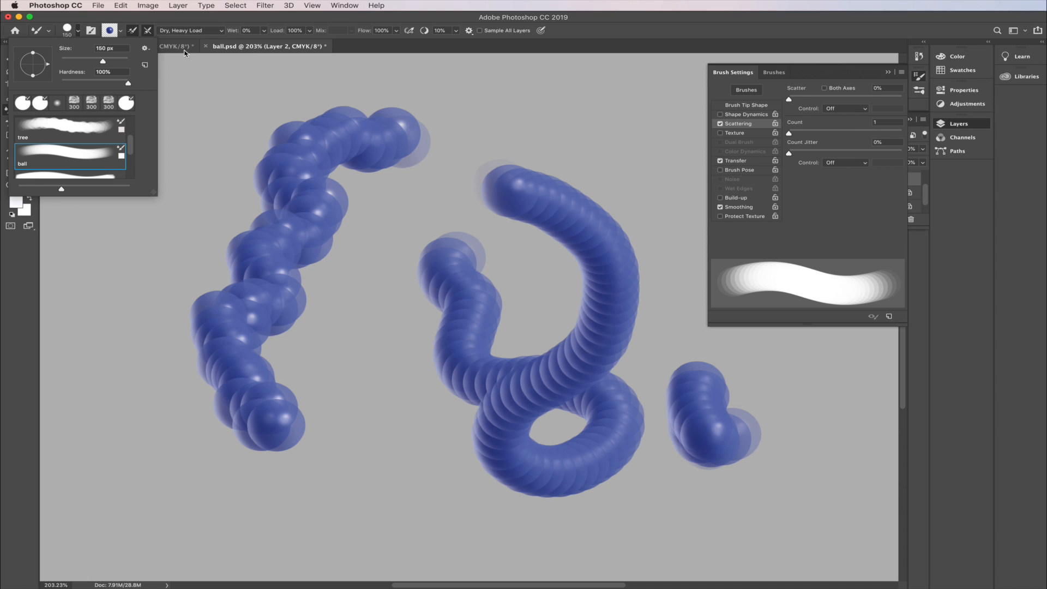
Delete Layer 2 with the test strokes and the pattern-1 layer
left_click(965, 125)
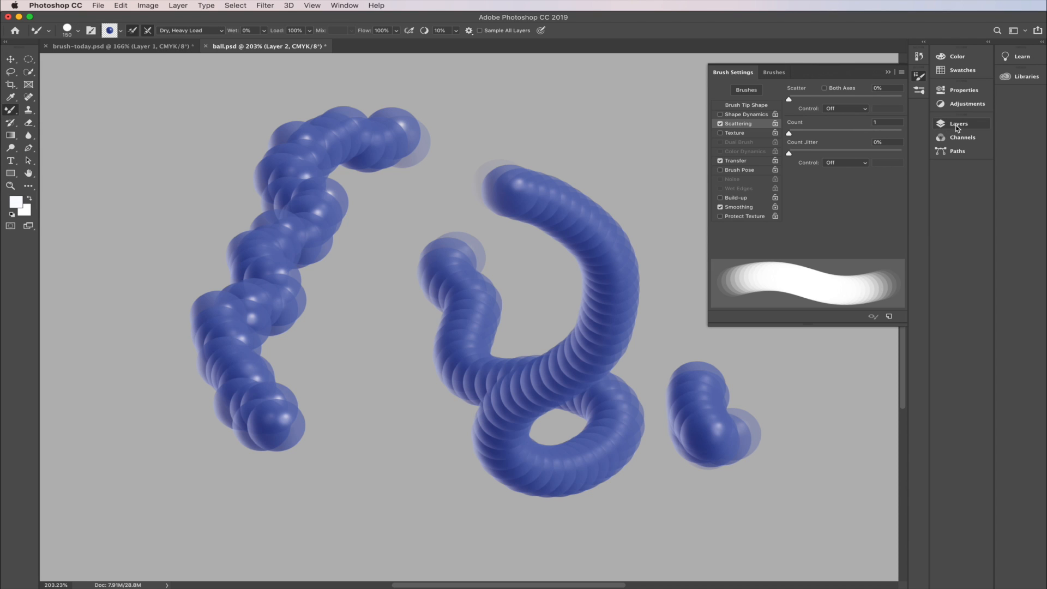
left_click(956, 127)
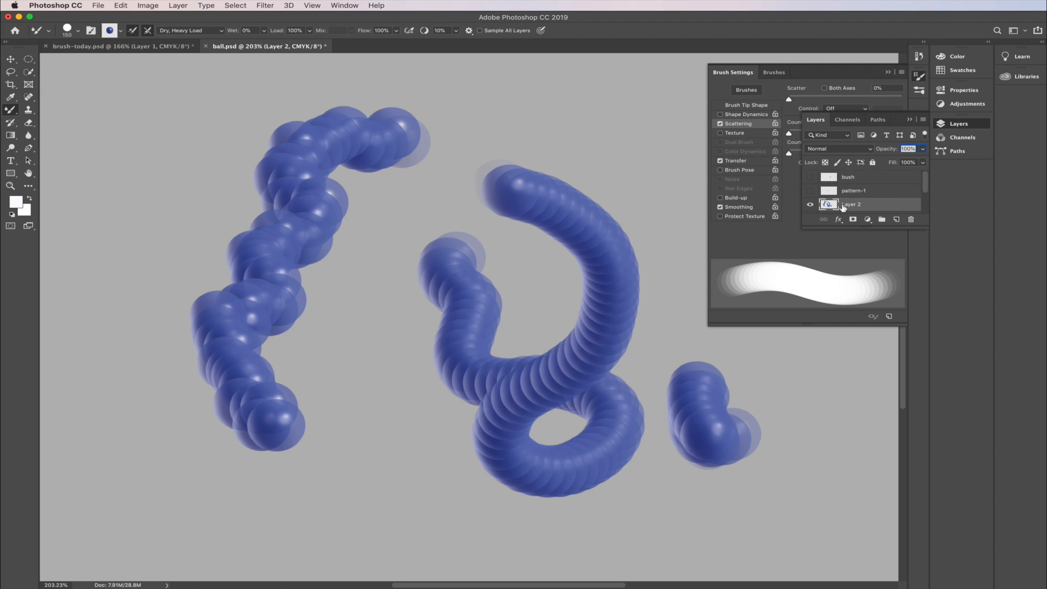
left_click_drag(870, 205, 911, 218)
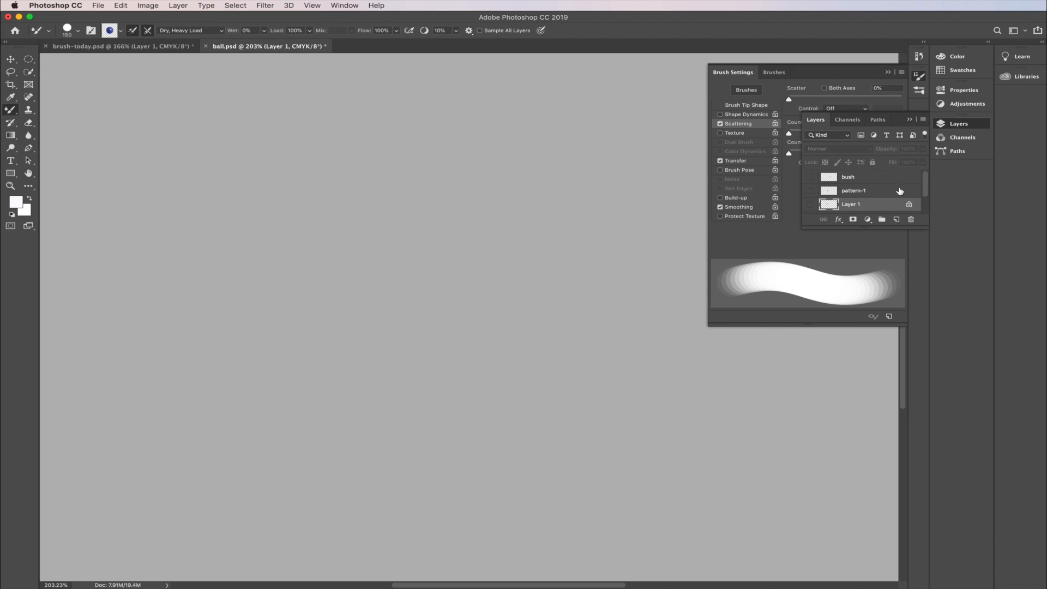
left_click_drag(900, 191, 911, 219)
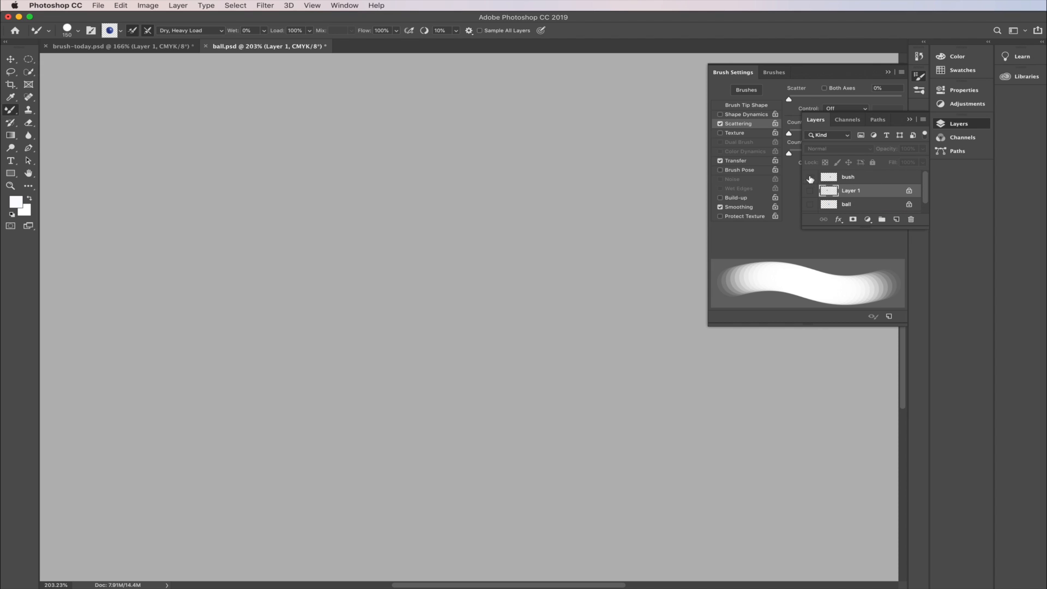
Show and select the bush layer, and bring the brush preset list back up
left_click(810, 177)
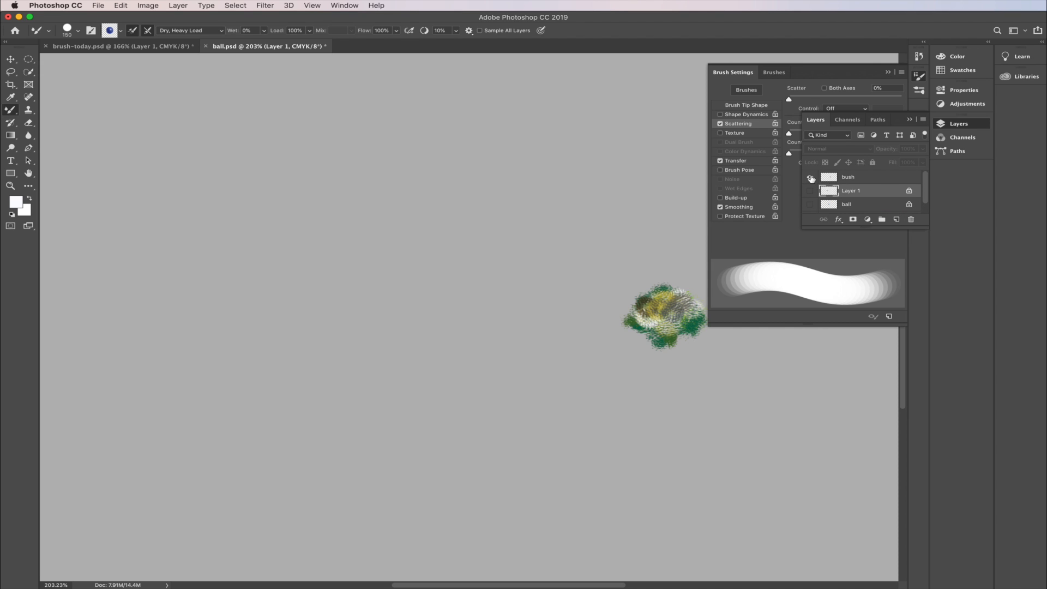
left_click(863, 179)
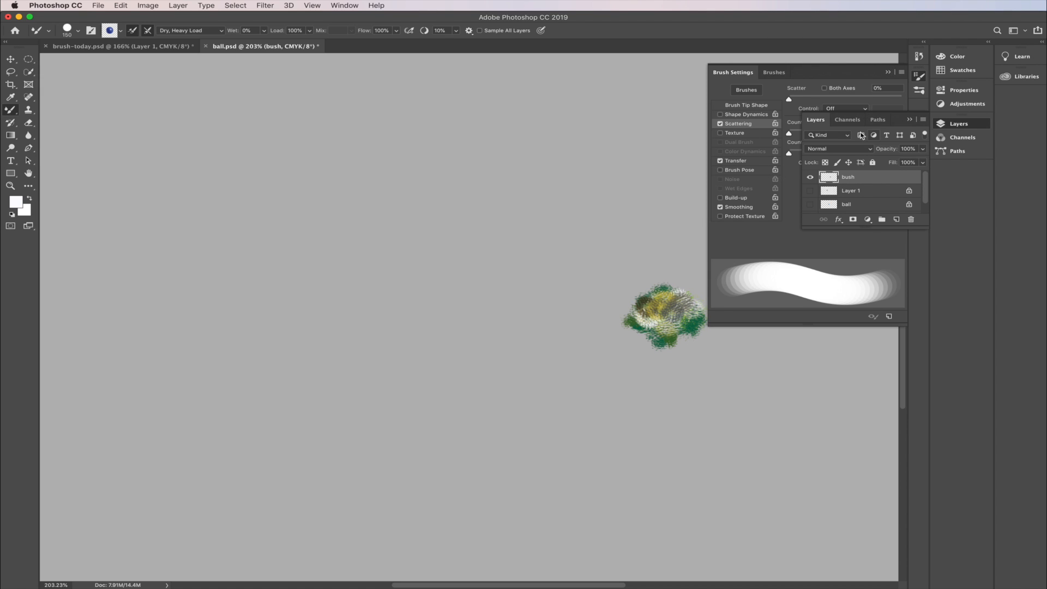
left_click(91, 31)
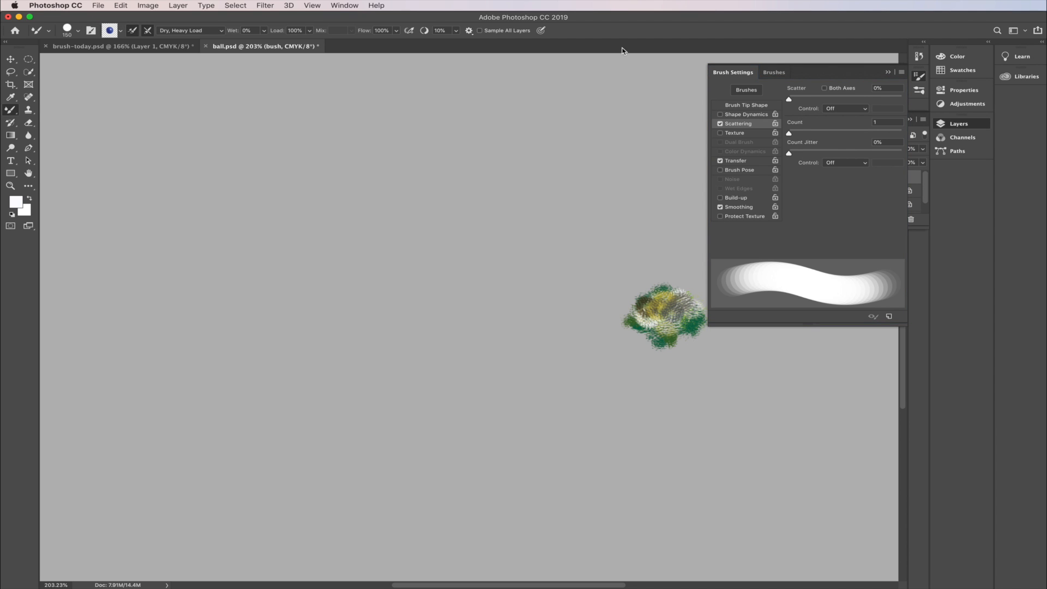
left_click(774, 73)
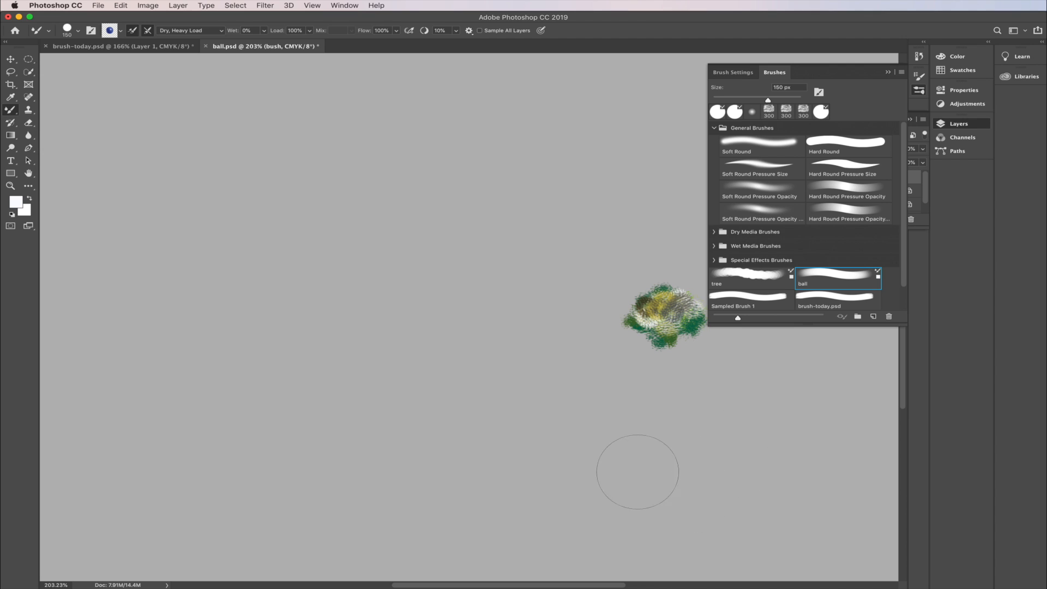
left_click_drag(546, 587, 591, 586)
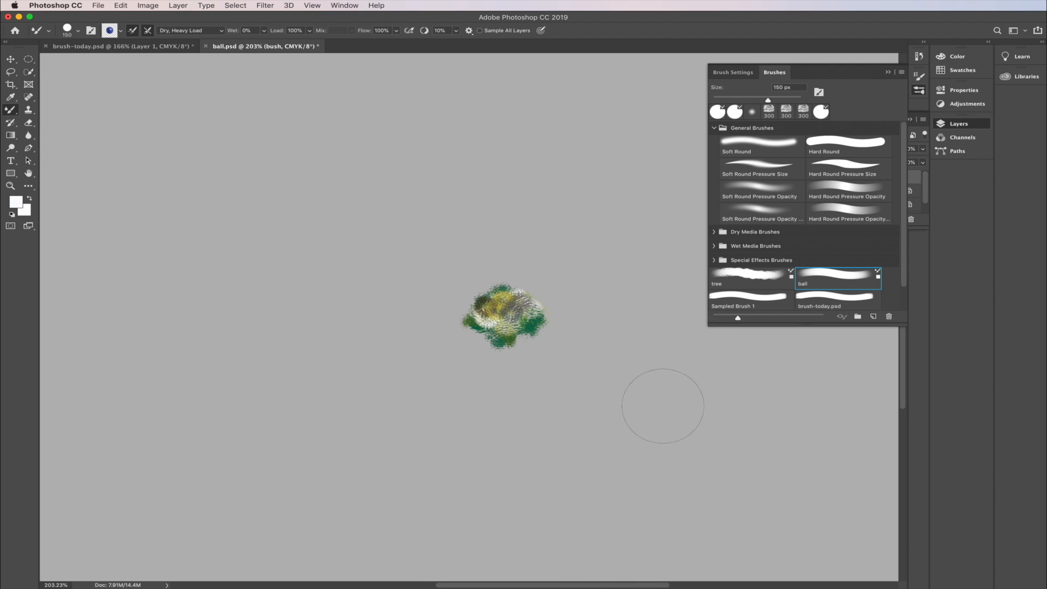
Enlarge the Mixer Brush to 175 px and sample the bush artwork as its paint load
left_click(13, 111)
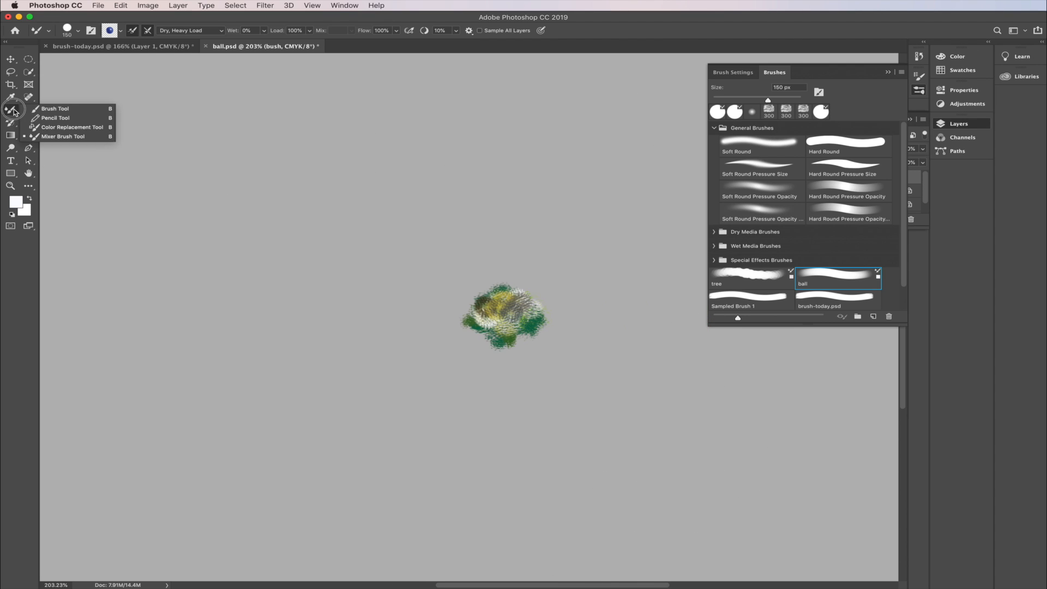
left_click(63, 136)
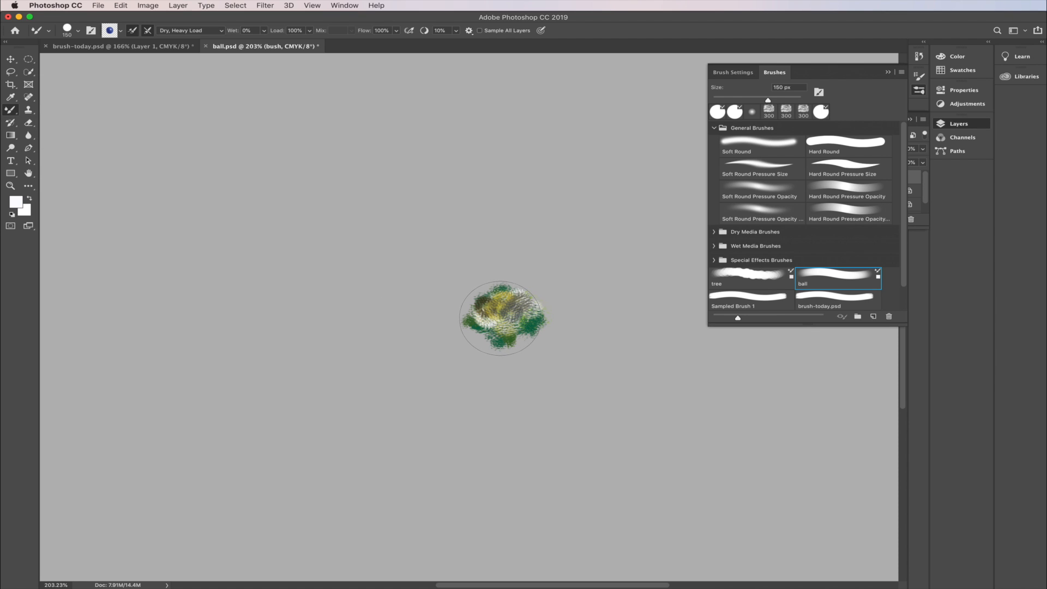
key("bracketright")
left_click(503, 319, "alt")
Check the loaded bush sample in the brush options and paint a broad foliage patch above and left of the bush
left_click(78, 32)
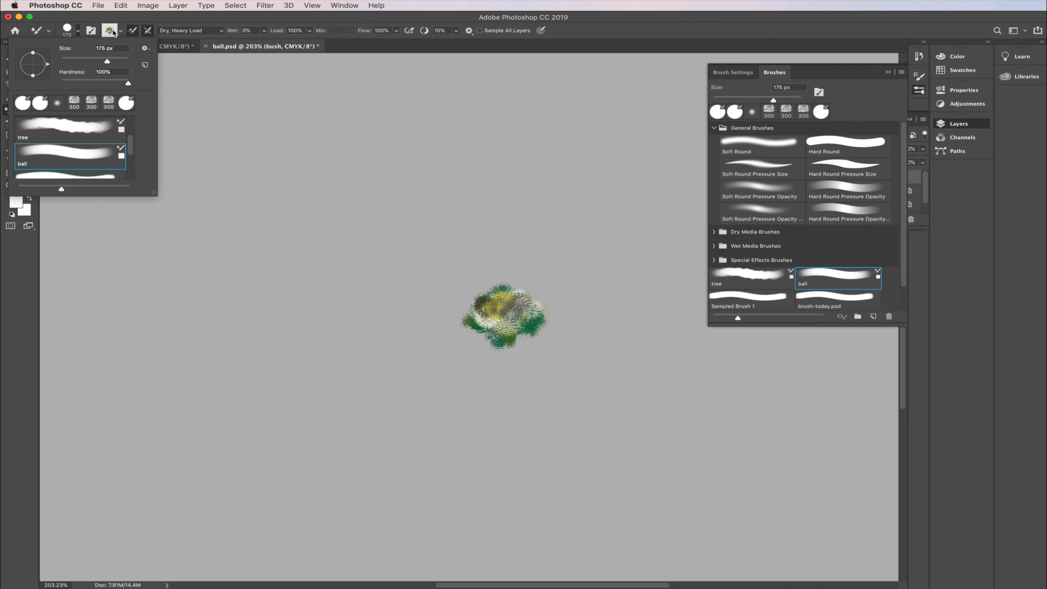
left_click(67, 31)
left_click(67, 31)
left_click(244, 144)
mouse_move(210, 164)
left_mouse_down()
mouse_move(200, 158)
mouse_move(212, 218)
mouse_move(327, 158)
mouse_move(343, 180)
mouse_move(240, 245)
mouse_move(338, 216)
mouse_move(368, 221)
mouse_move(243, 248)
mouse_move(305, 240)
mouse_move(360, 210)
mouse_move(409, 229)
left_mouse_up()
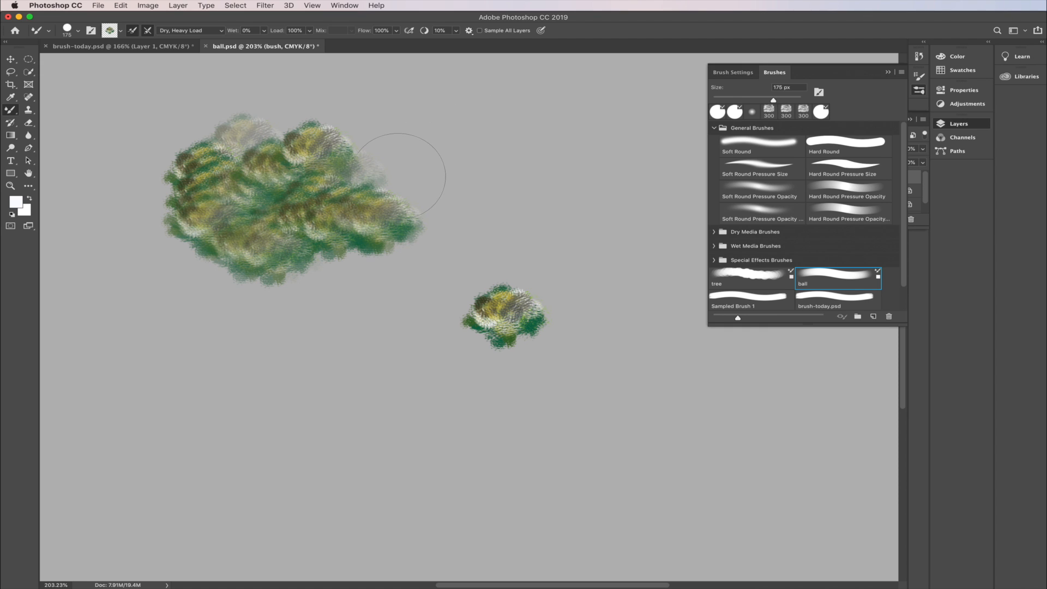